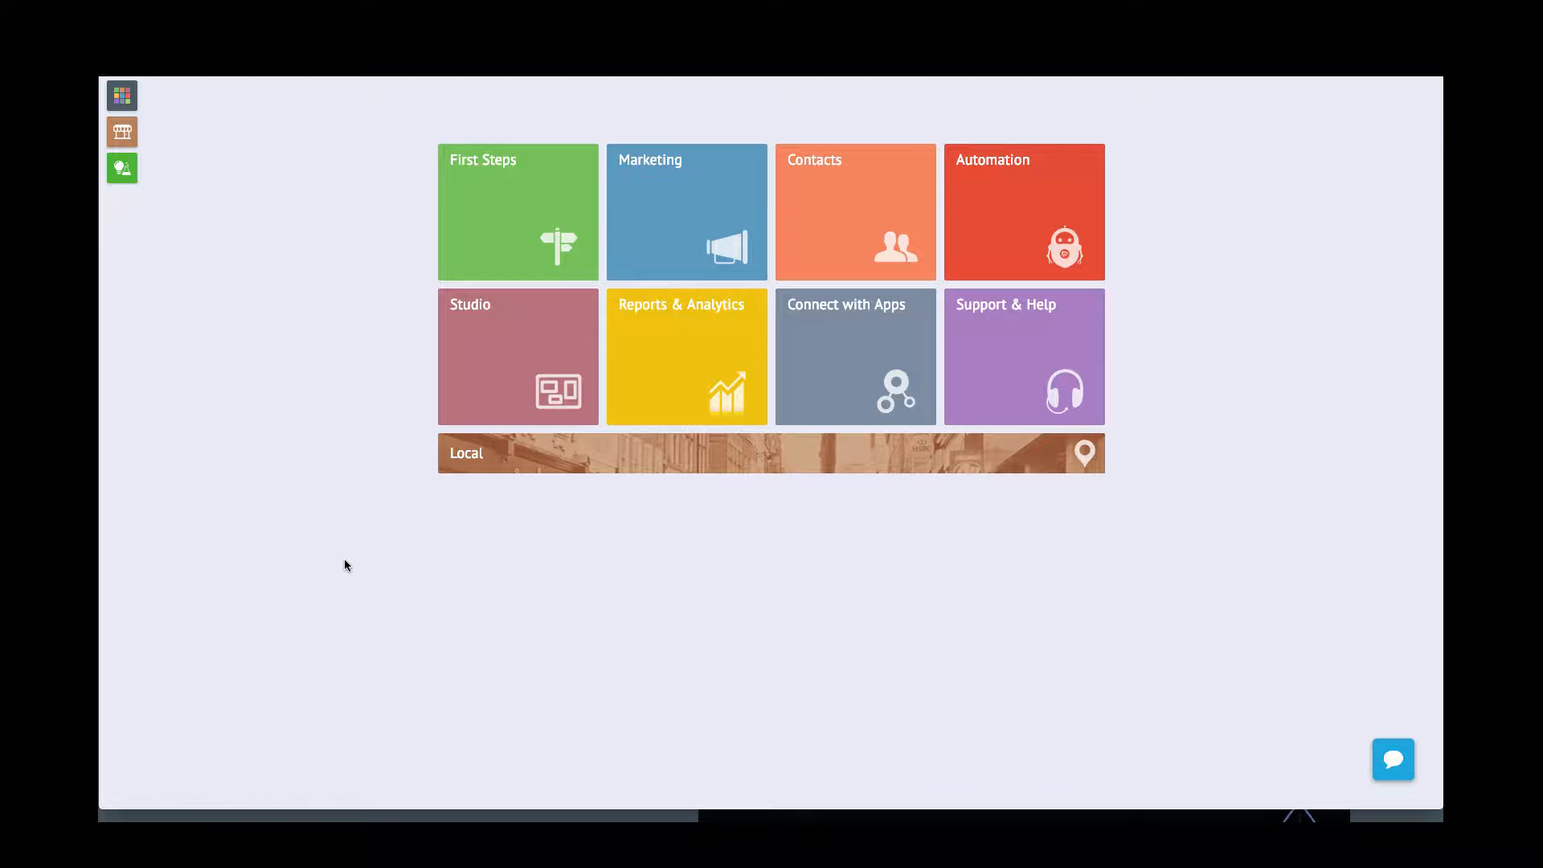
- Open the SalesLoft integration from the connected apps and review its people import settings
{"action": "left_click", "coordinate": [806, 389]}
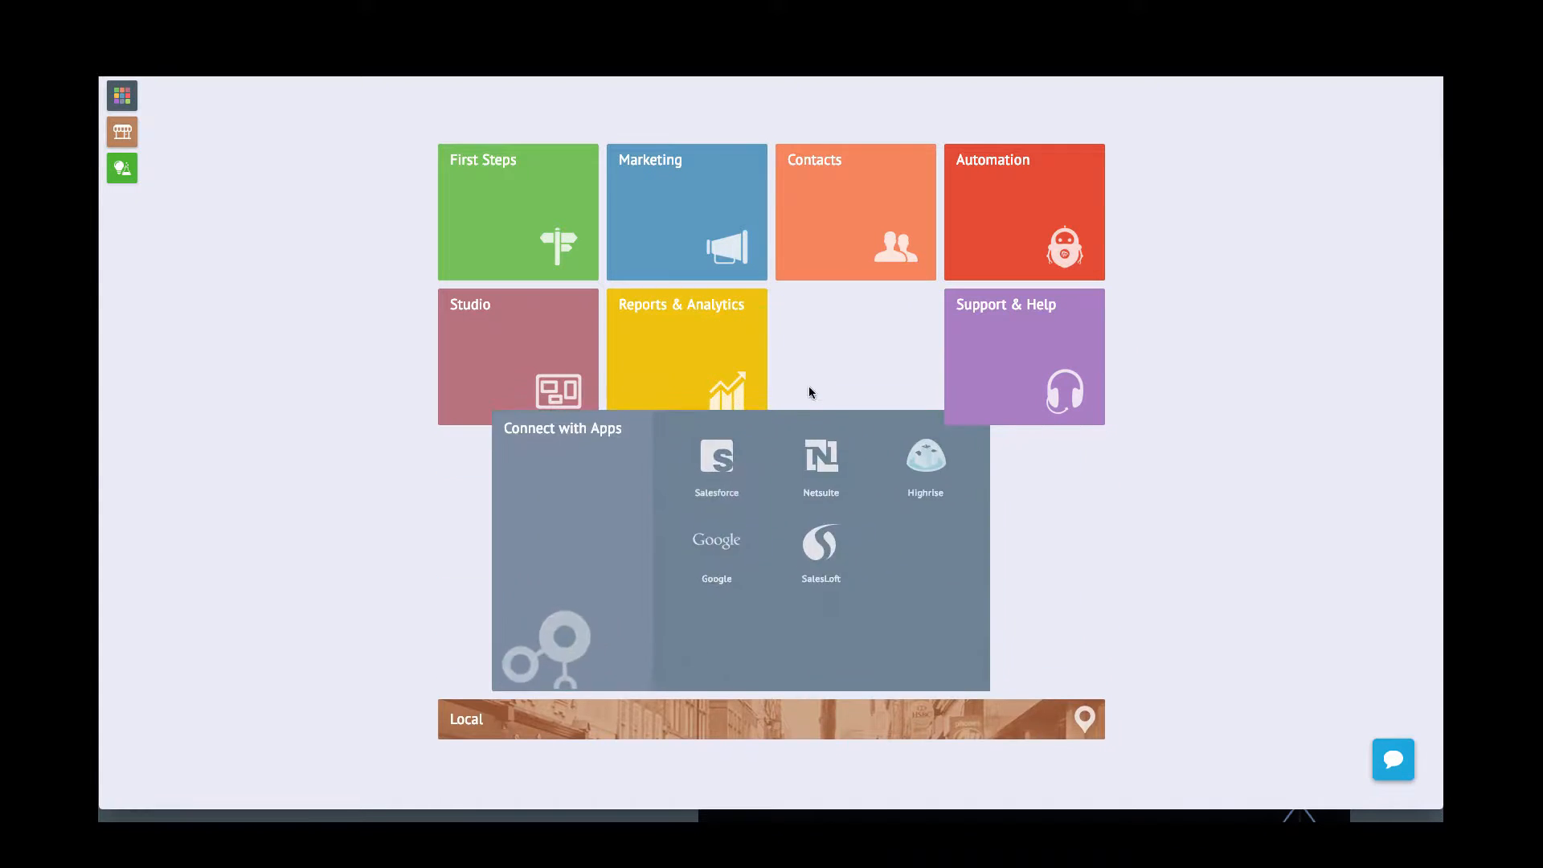
{"action": "left_click", "coordinate": [768, 580]}
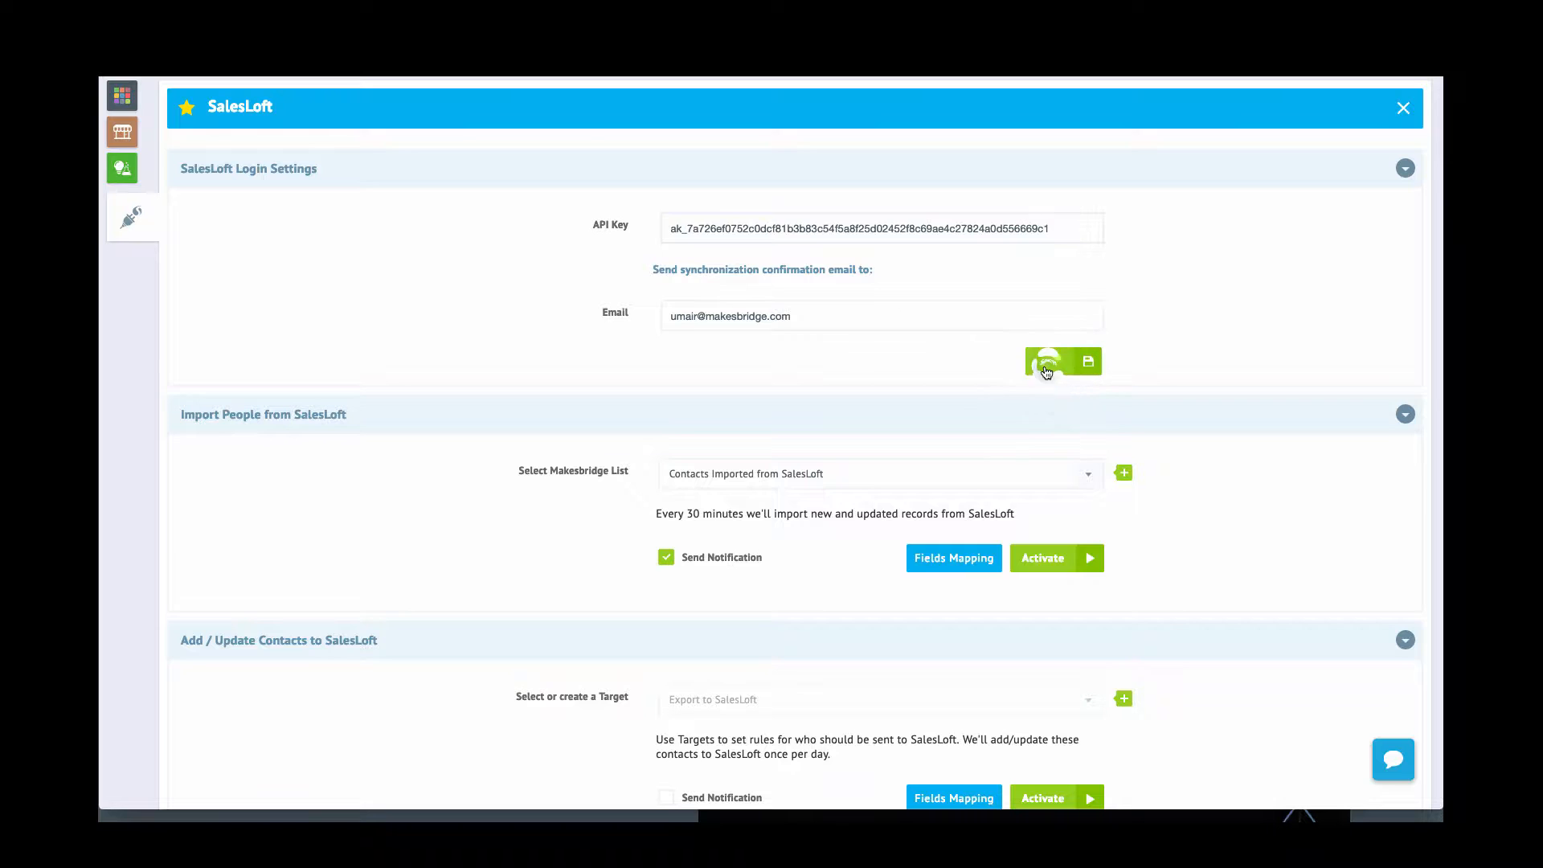
{"action": "scroll", "coordinate": [457, 339], "scroll_direction": "down", "scroll_amount": 3}
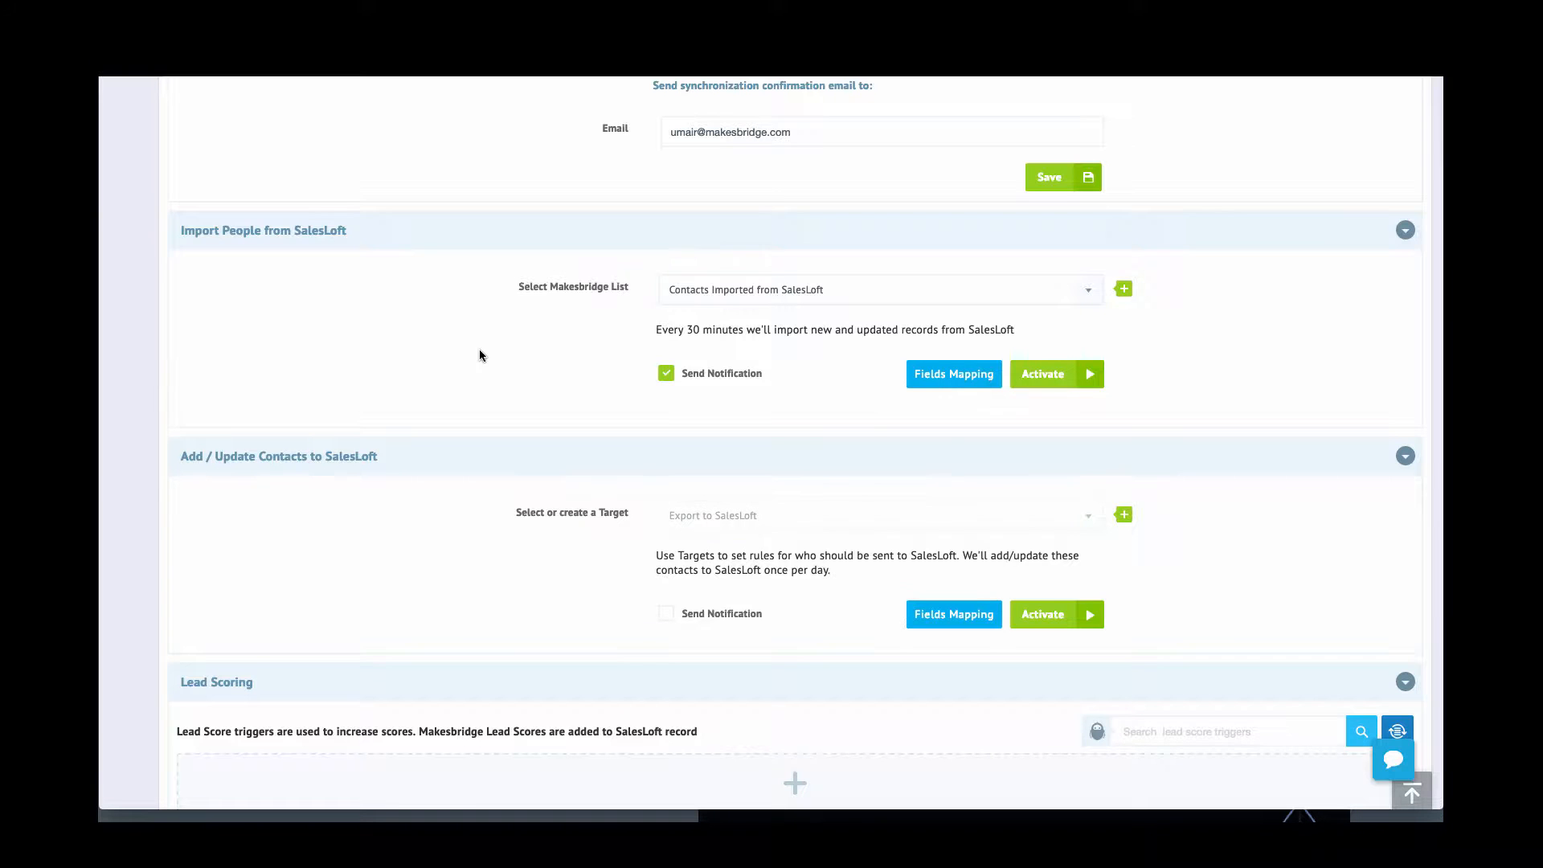
{"action": "scroll", "coordinate": [470, 412], "scroll_direction": "down", "scroll_amount": 3}
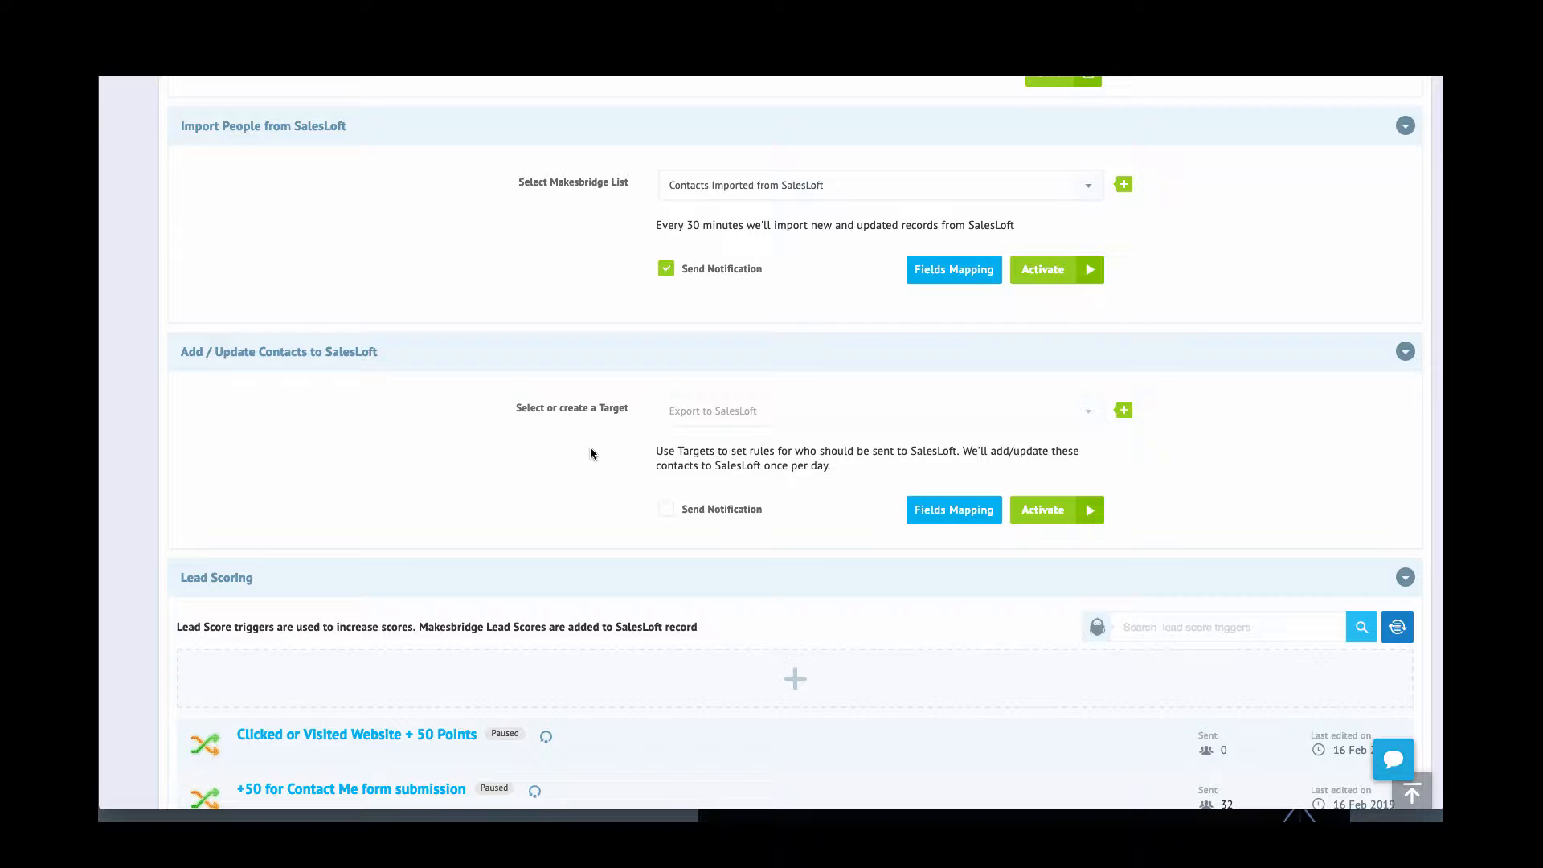
- Create a new target named "Sales Loft Export" for adding and updating contacts in SalesLoft
{"action": "left_click", "coordinate": [1124, 411]}
{"action": "type", "text": "Sales"}
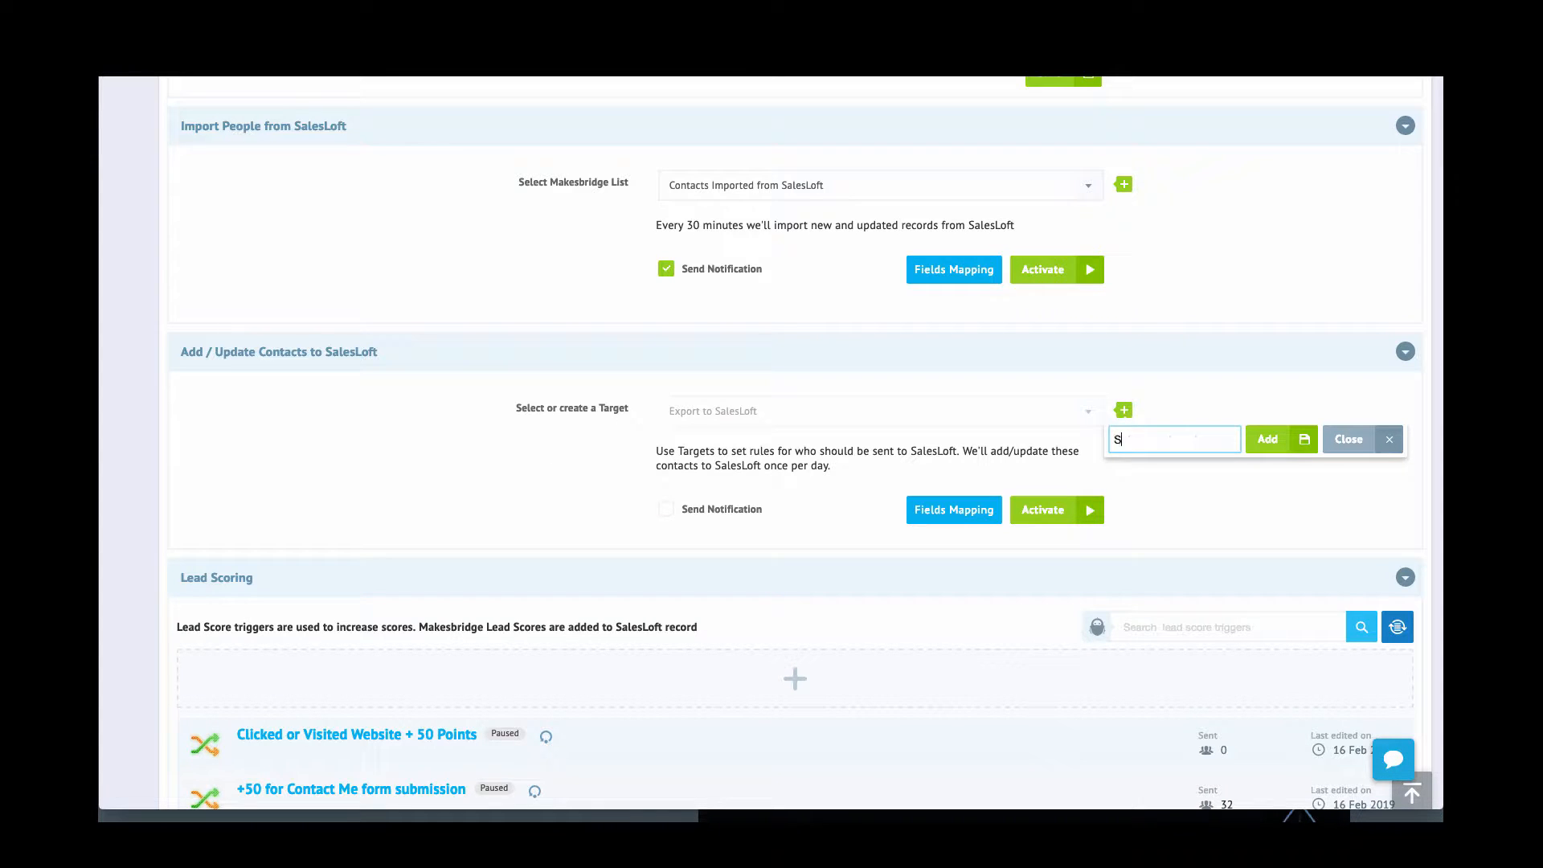
{"action": "type", "text": " Loft Export"}
{"action": "left_click", "coordinate": [1273, 439]}
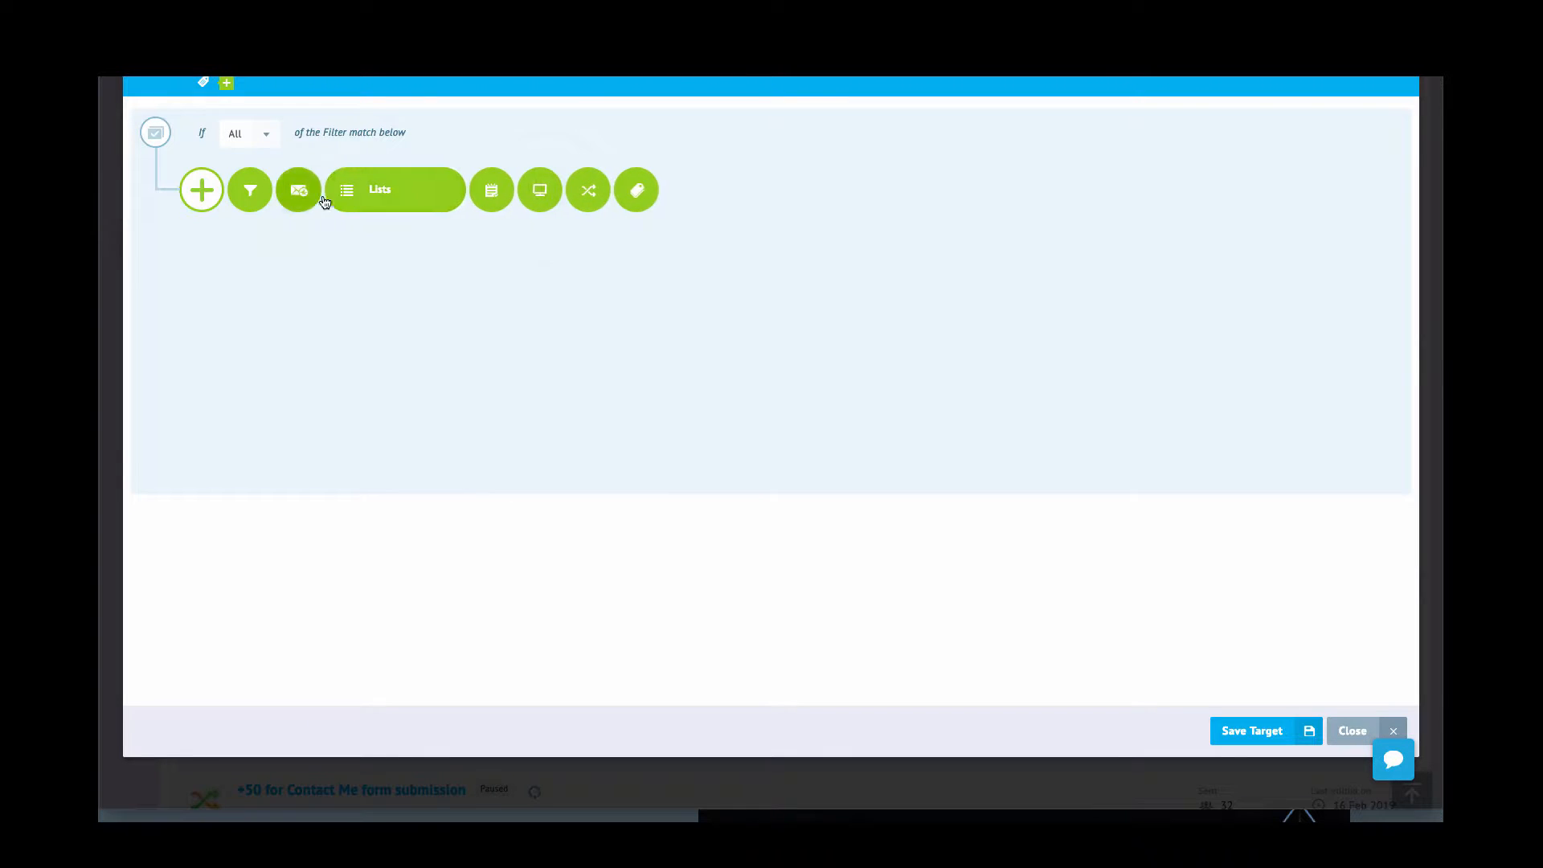
- Add a Lead Score filter and an Email Activity filter to the target, and match Any of the filters
{"action": "left_click", "coordinate": [548, 196]}
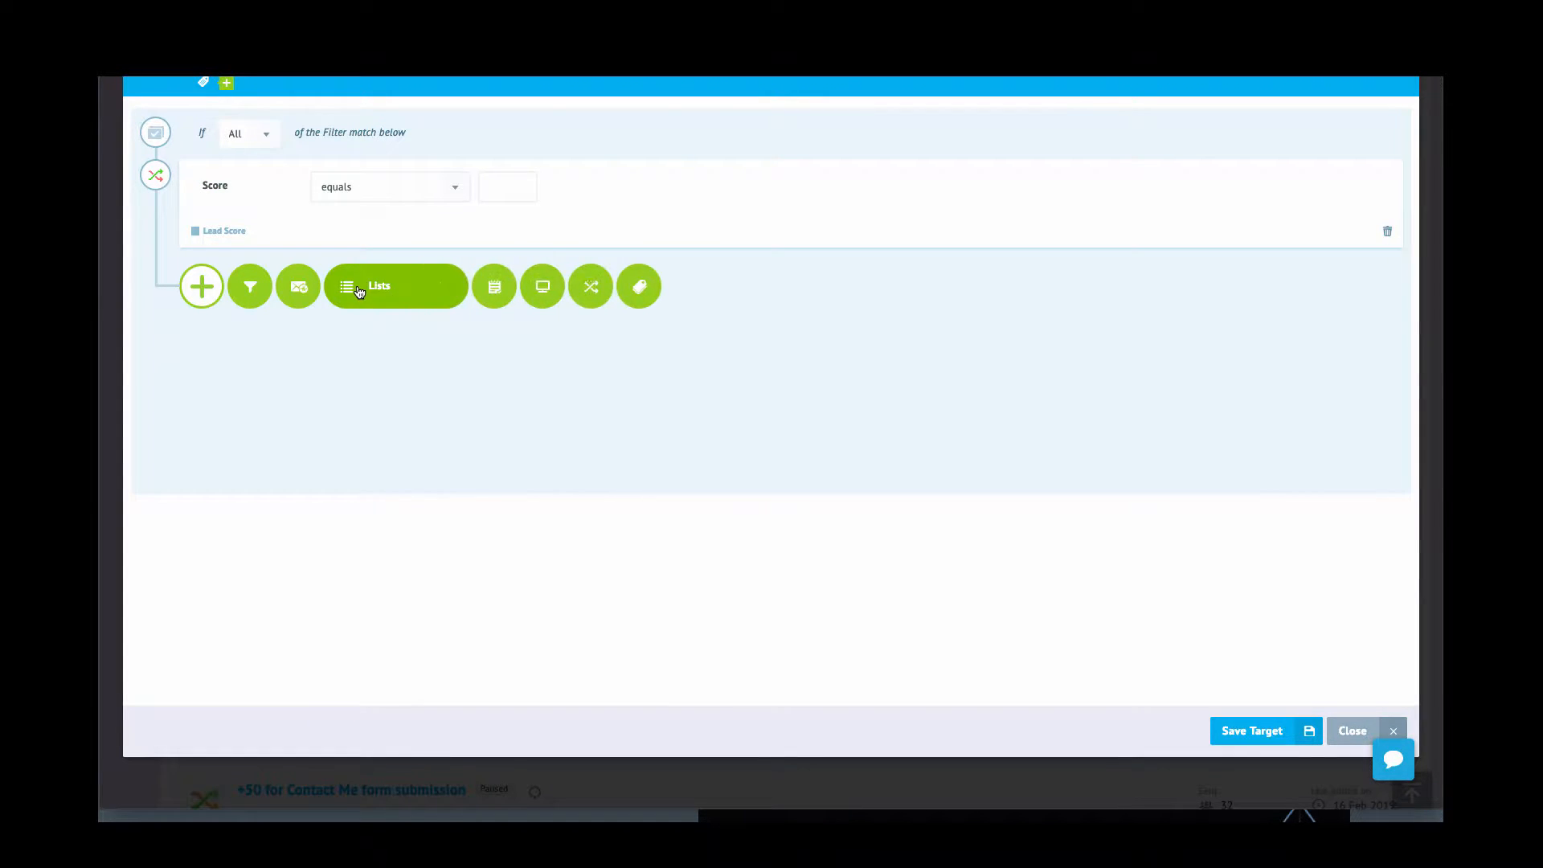
{"action": "left_click", "coordinate": [299, 290]}
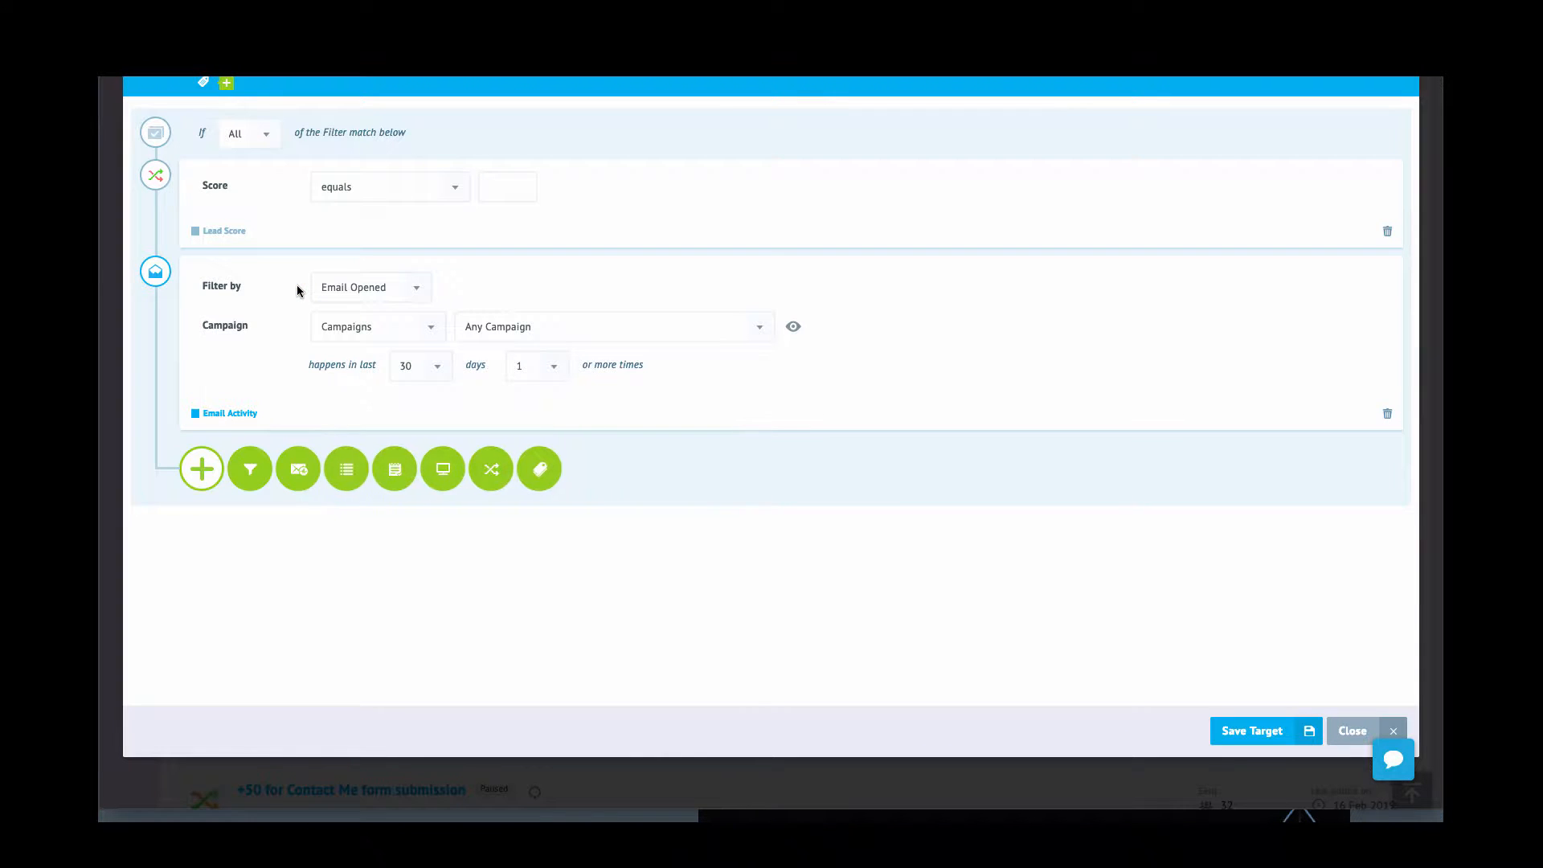
{"action": "left_click", "coordinate": [251, 133]}
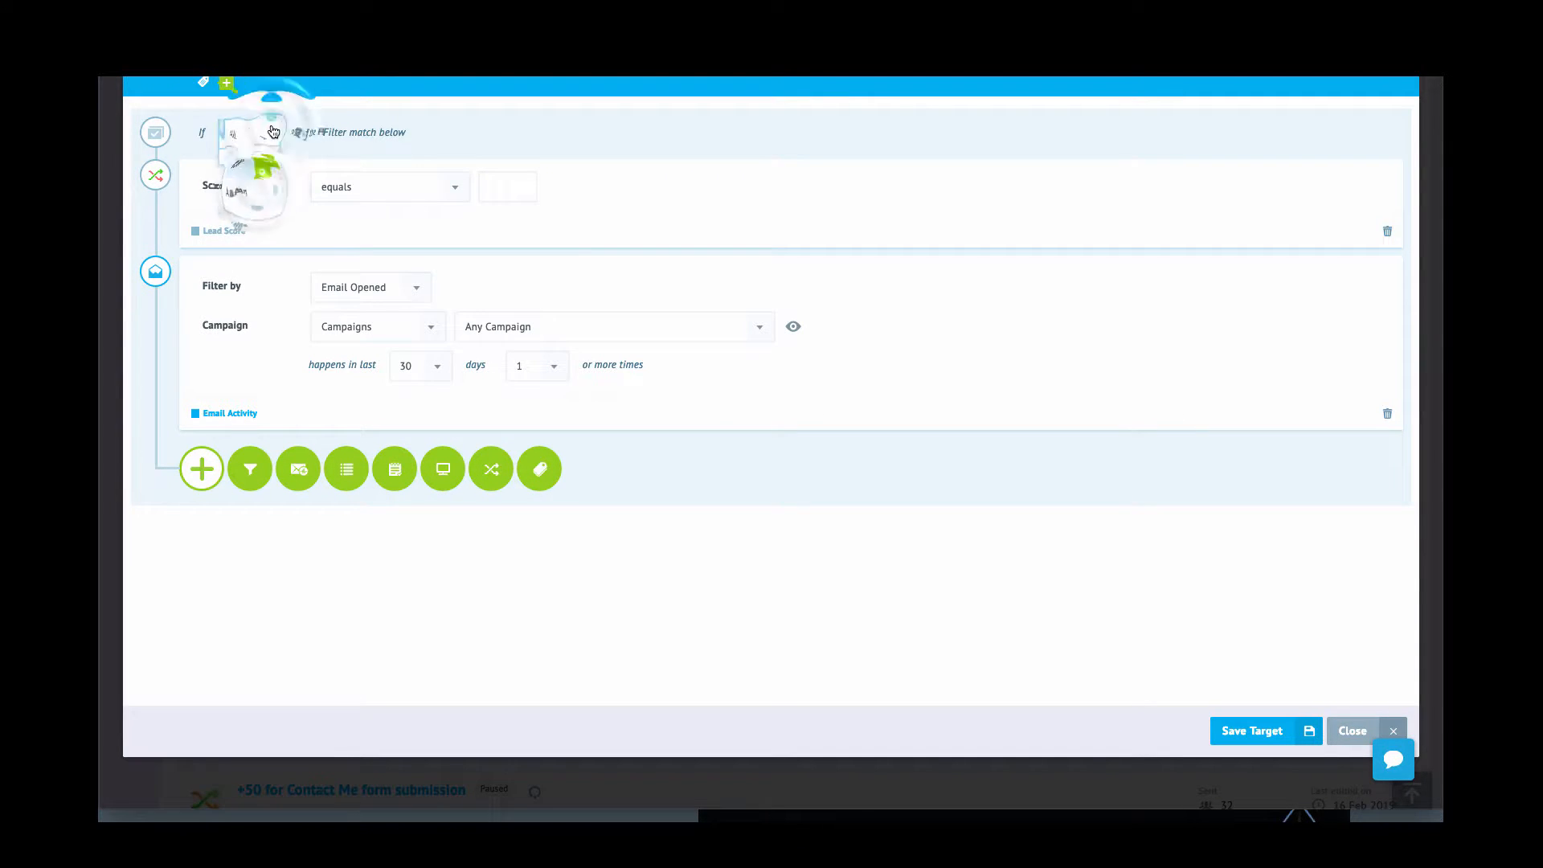
{"action": "left_click", "coordinate": [252, 193]}
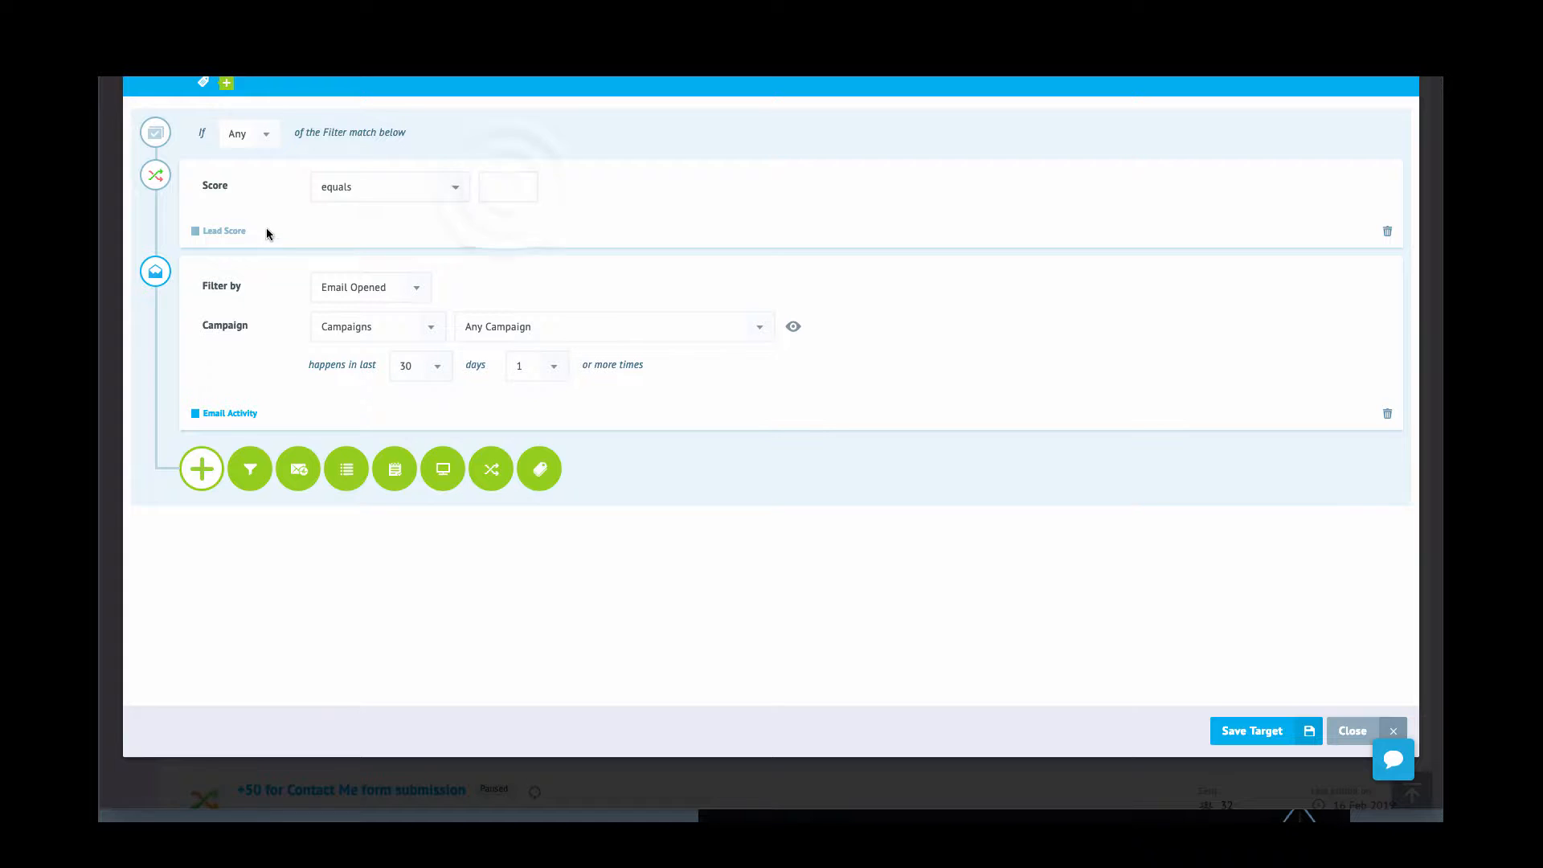
- Set the Score filter to increase more than 100 in the last 30 days
{"action": "left_click", "coordinate": [505, 186]}
{"action": "left_click", "coordinate": [455, 190]}
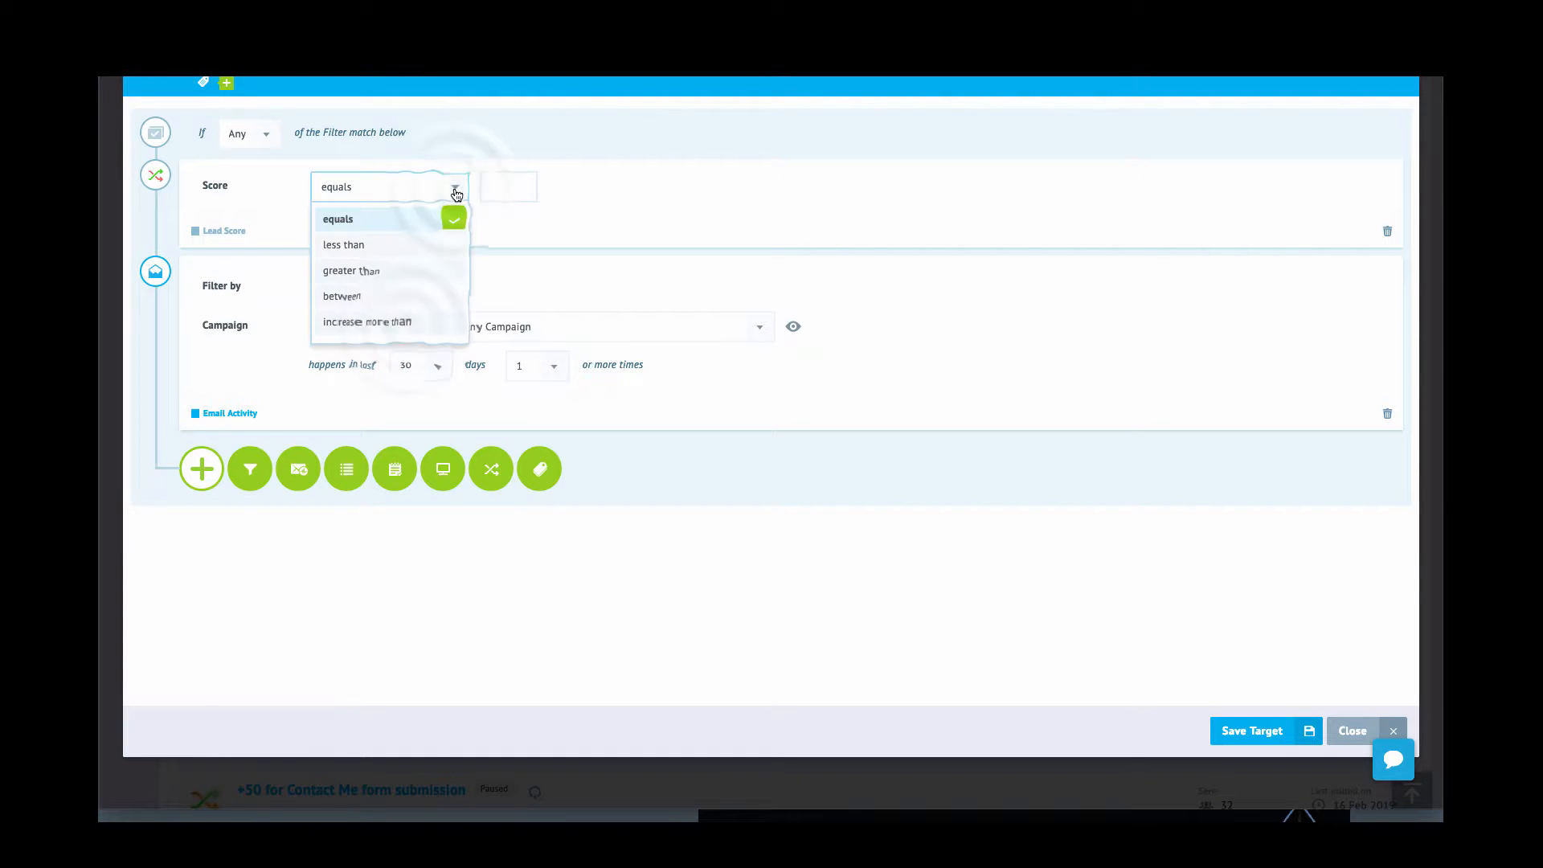
{"action": "left_click", "coordinate": [409, 320]}
{"action": "left_click", "coordinate": [524, 185]}
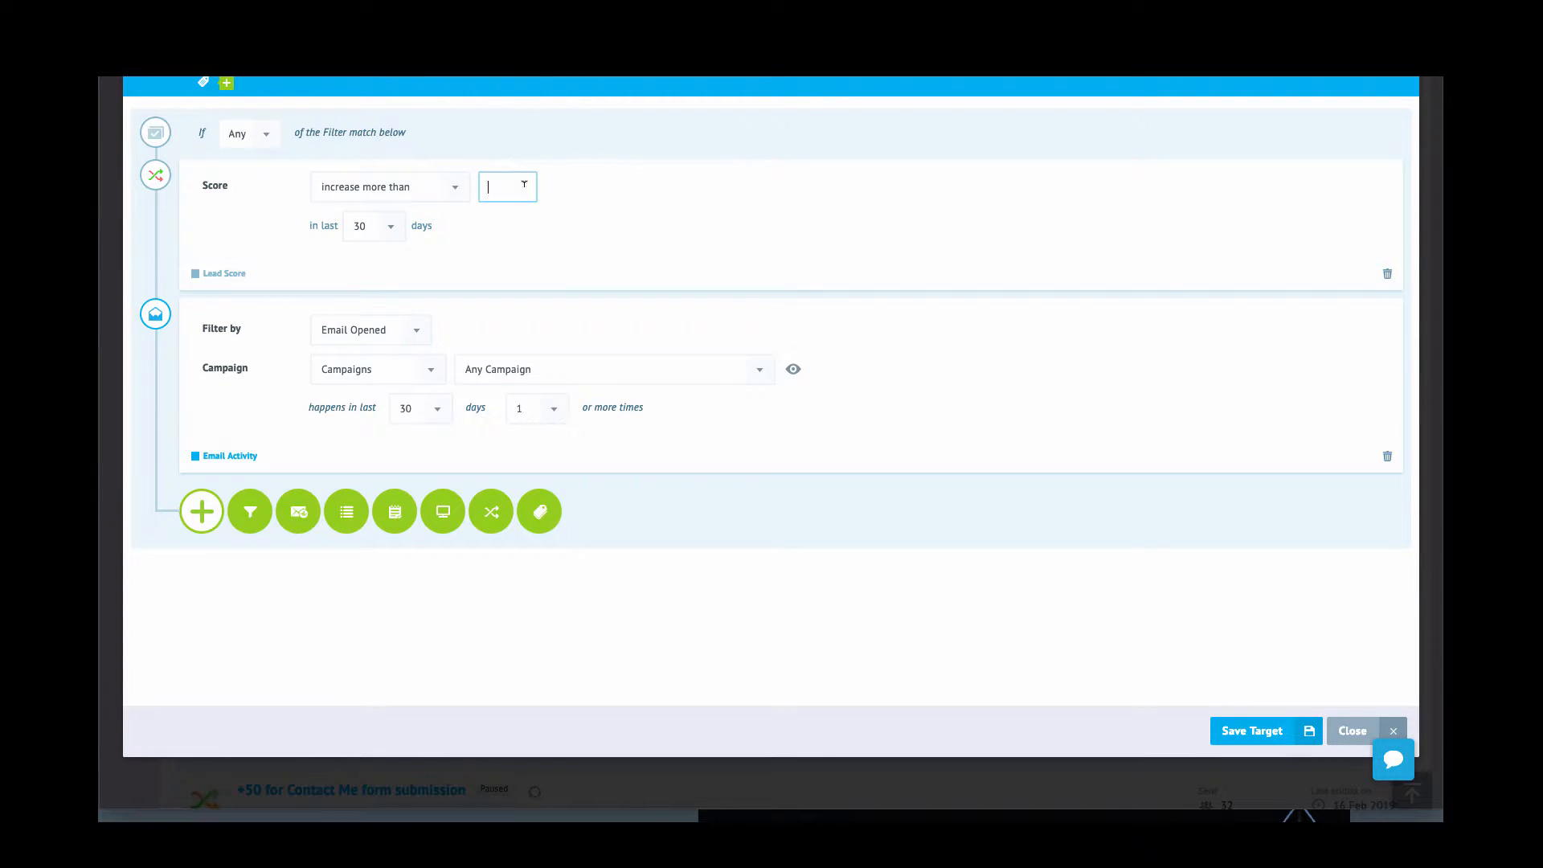
{"action": "type", "text": "100"}
{"action": "left_click", "coordinate": [394, 226]}
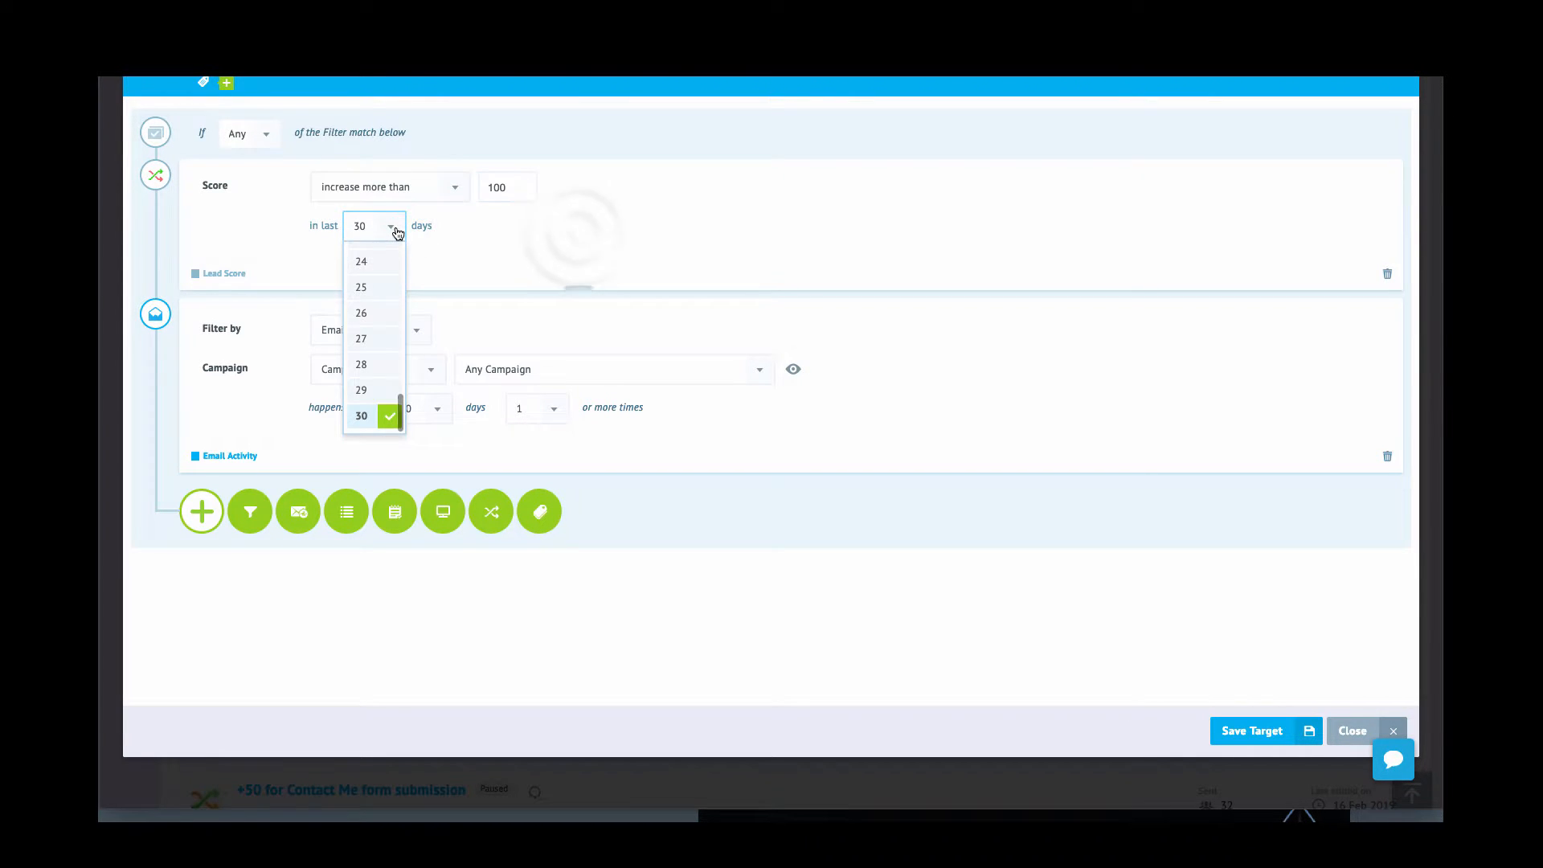
{"action": "left_click", "coordinate": [579, 238]}
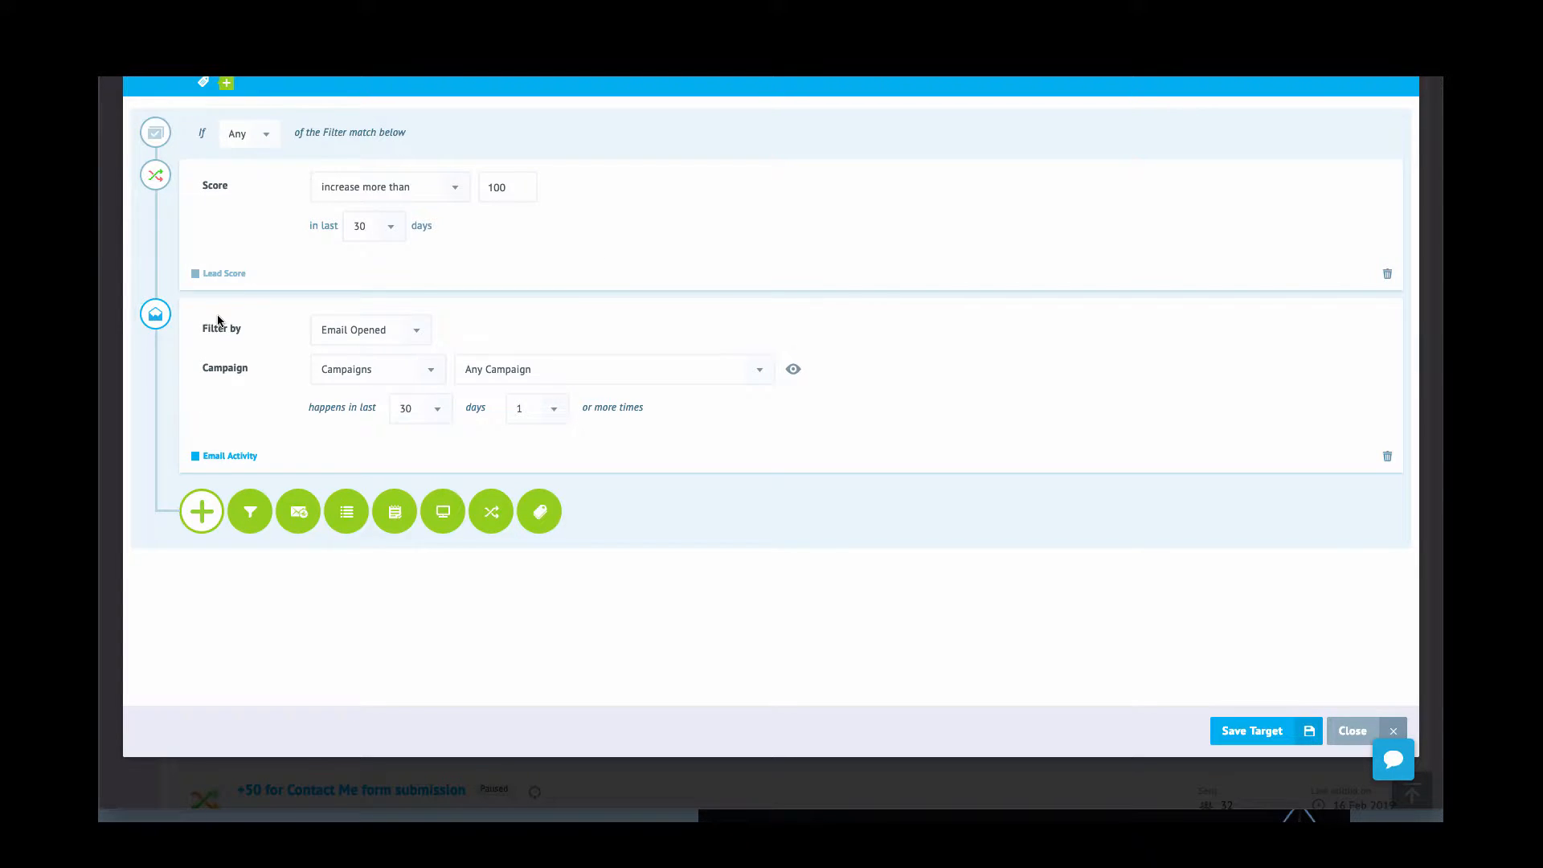
- Set the Email Opened filter to 5 or more times and add an Email Clicked filter for 4 or more times
{"action": "left_click", "coordinate": [553, 408]}
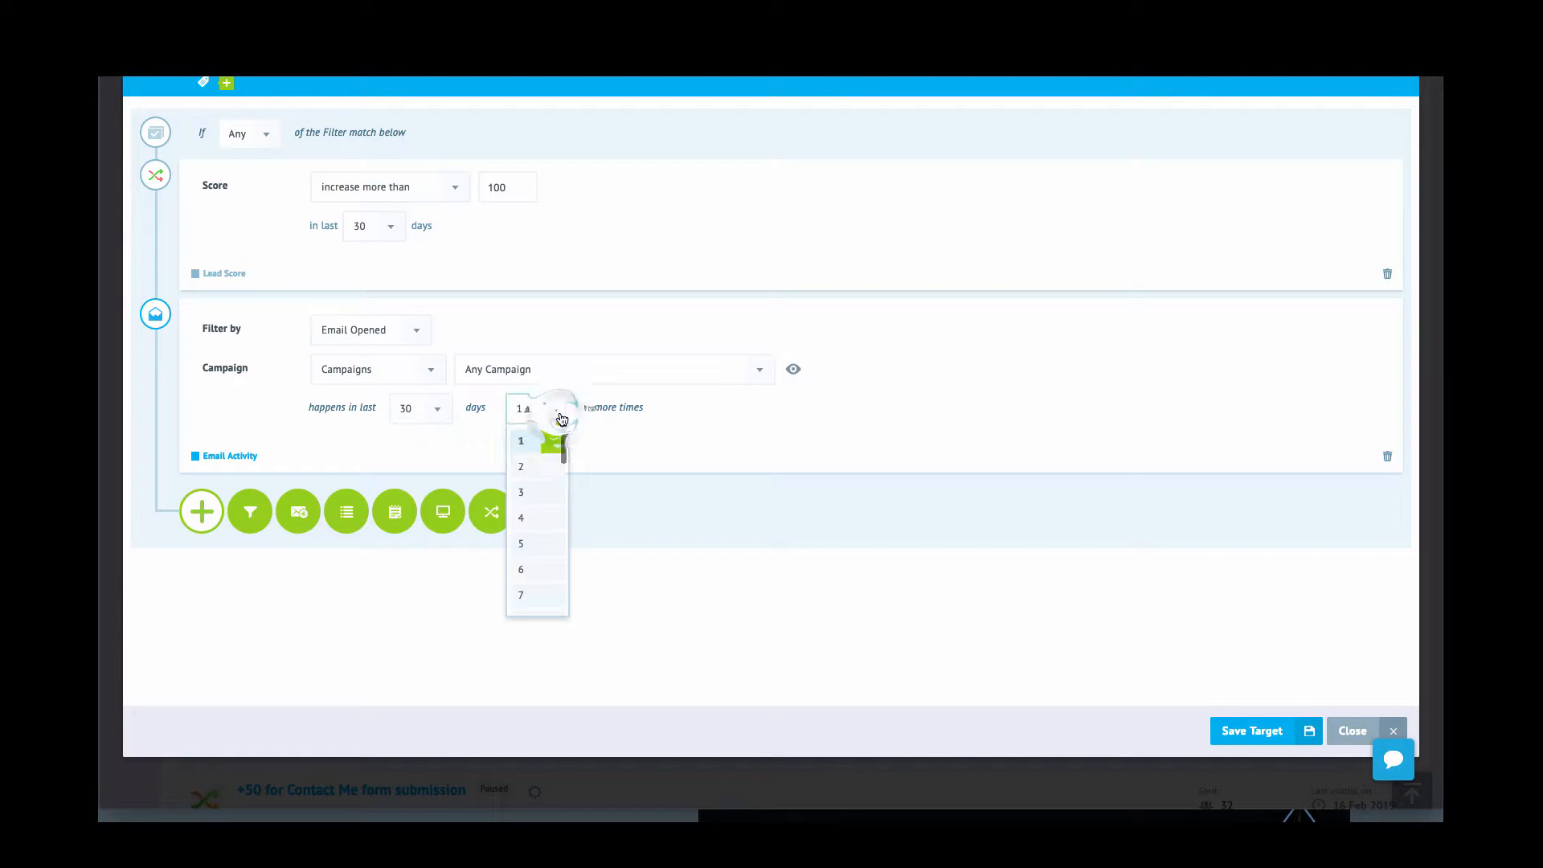
{"action": "left_click", "coordinate": [532, 544]}
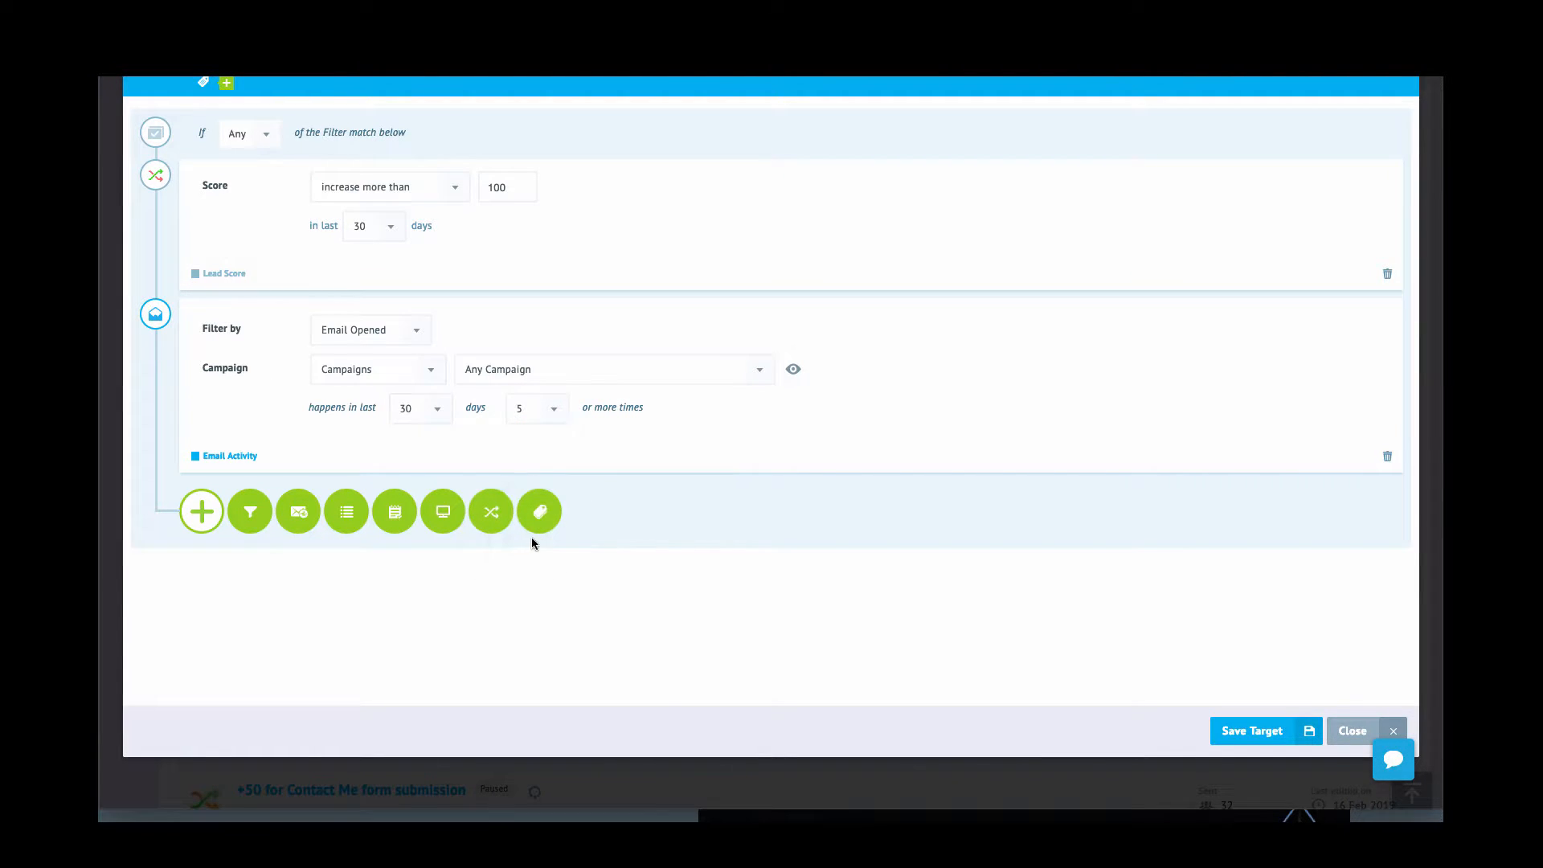
{"action": "left_click", "coordinate": [298, 511]}
{"action": "left_click", "coordinate": [417, 515]}
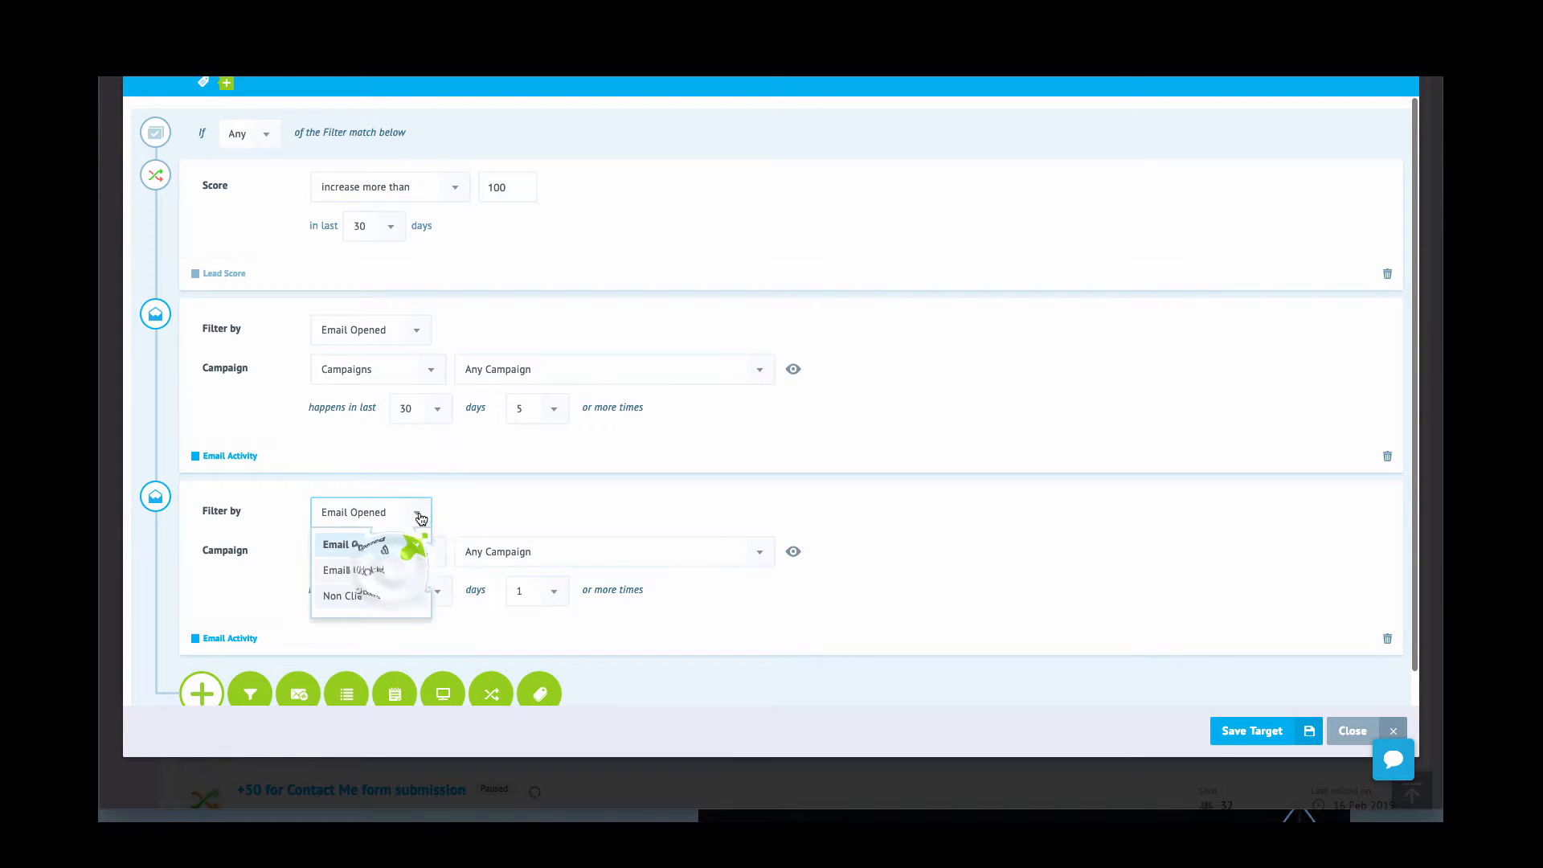
{"action": "left_click", "coordinate": [391, 572]}
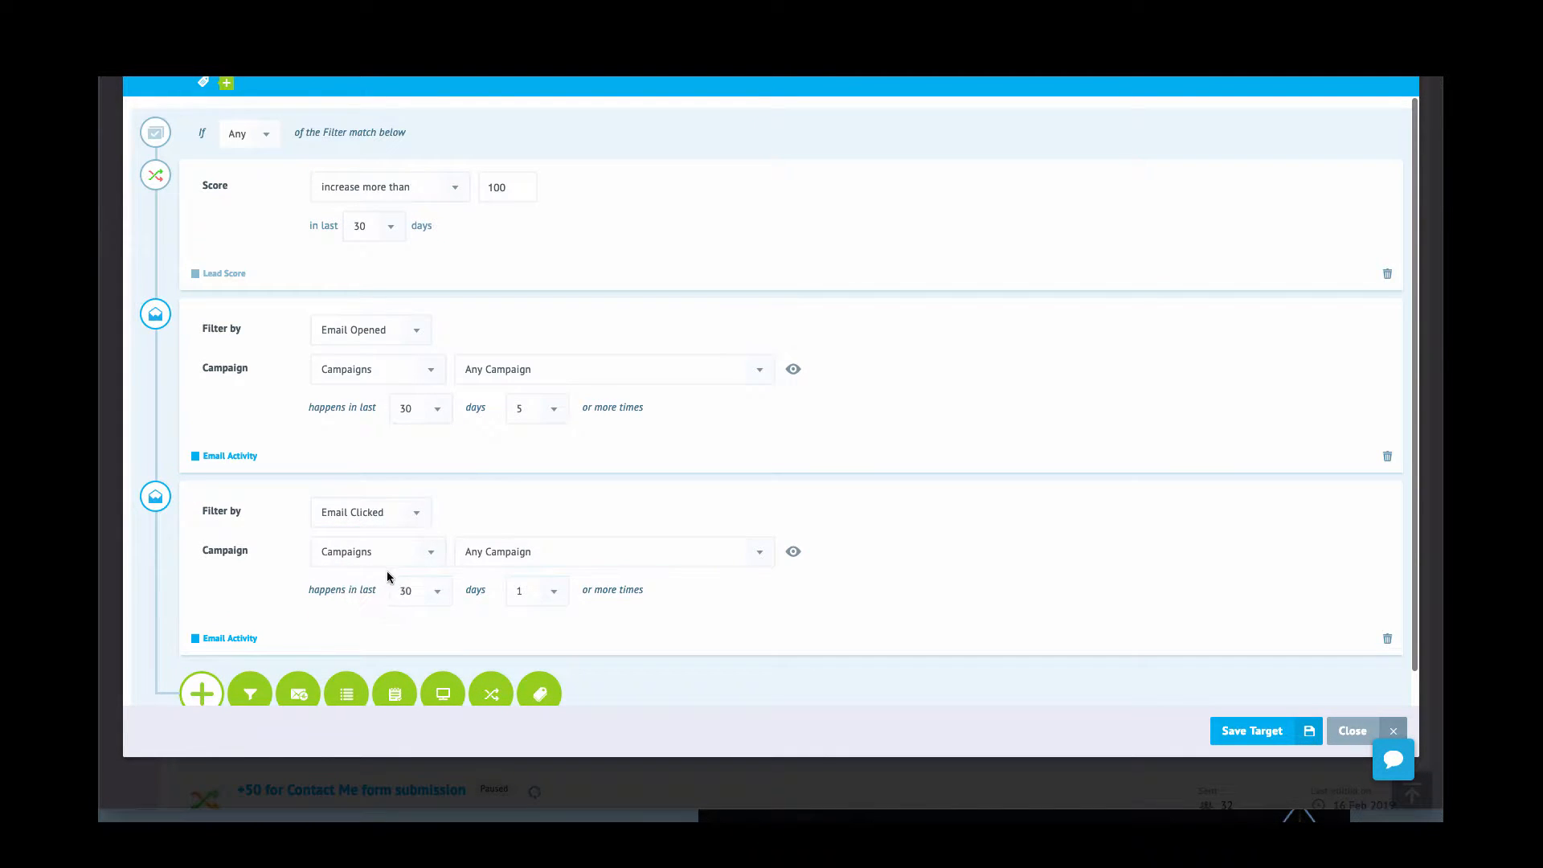
{"action": "left_click", "coordinate": [549, 593]}
{"action": "left_click", "coordinate": [541, 605]}
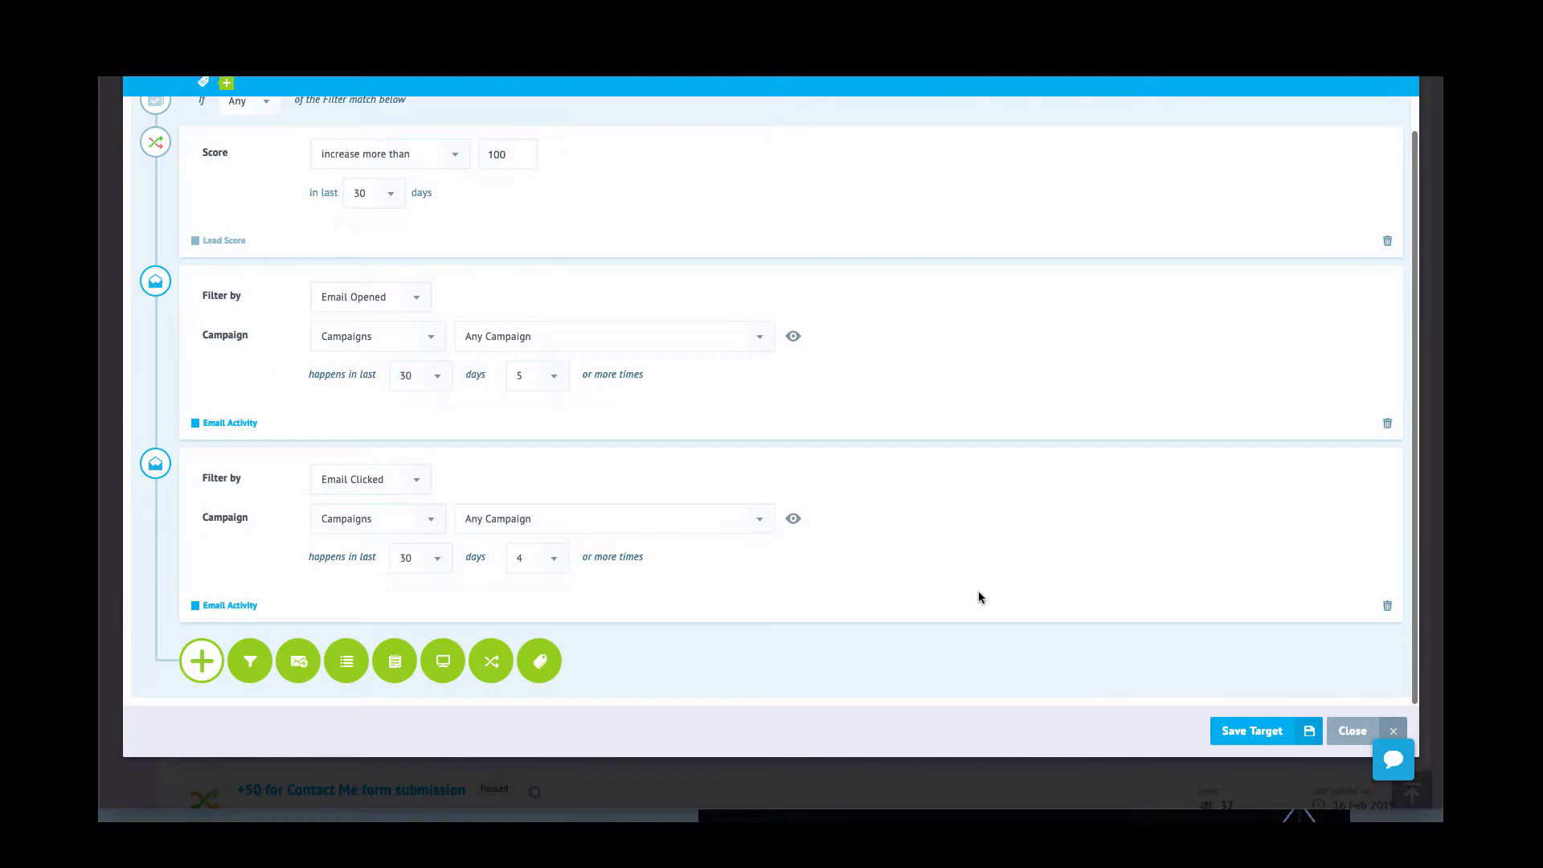
- Add a Web Visit filter for 5 or more times in the last 30 days, then save and close the target
{"action": "left_click", "coordinate": [441, 661]}
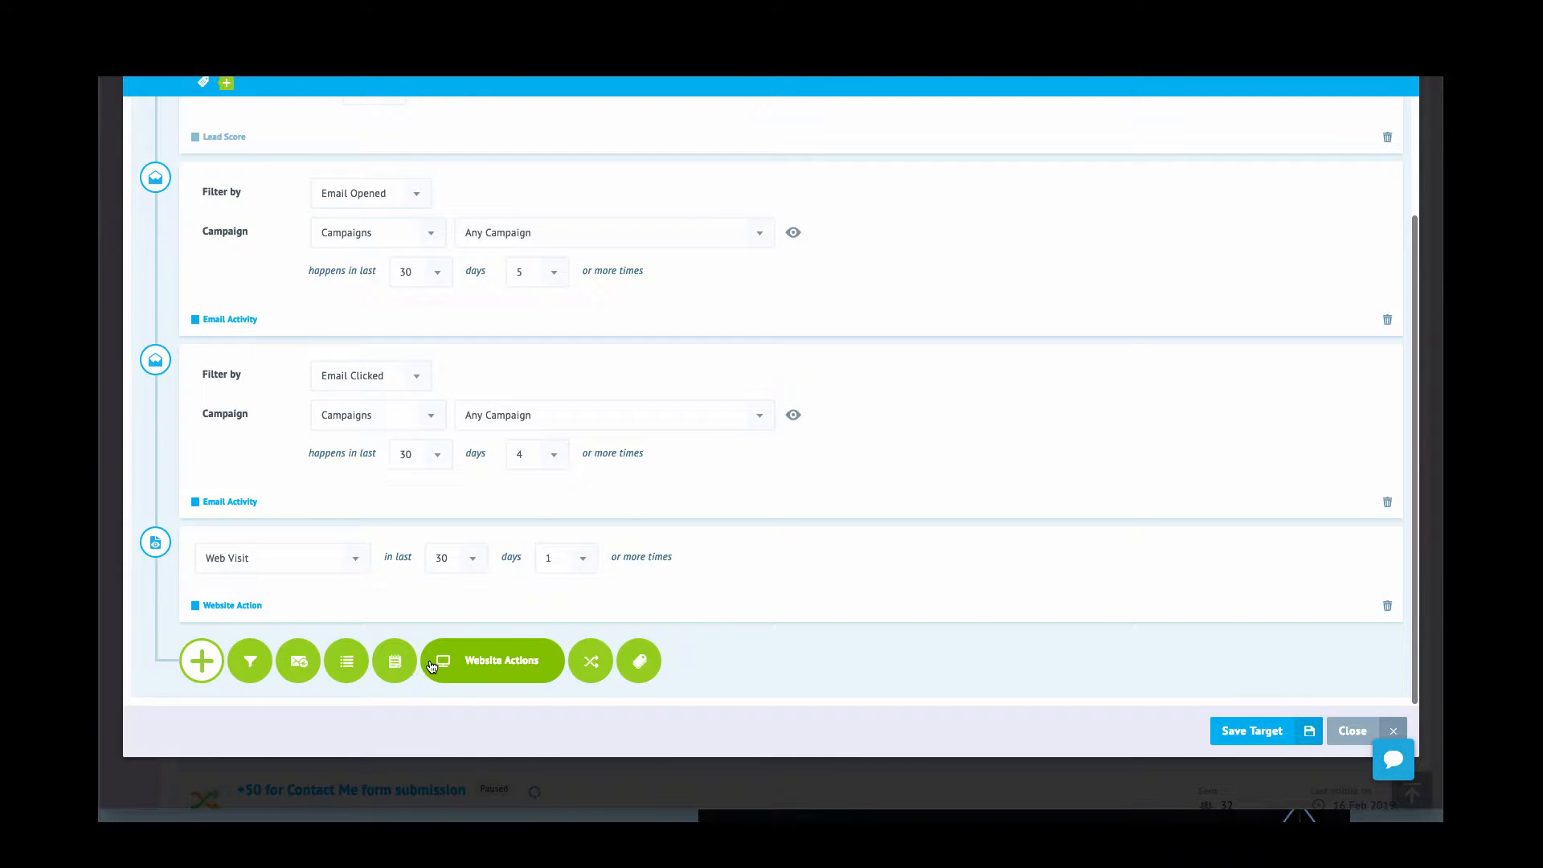
{"action": "left_click", "coordinate": [584, 560]}
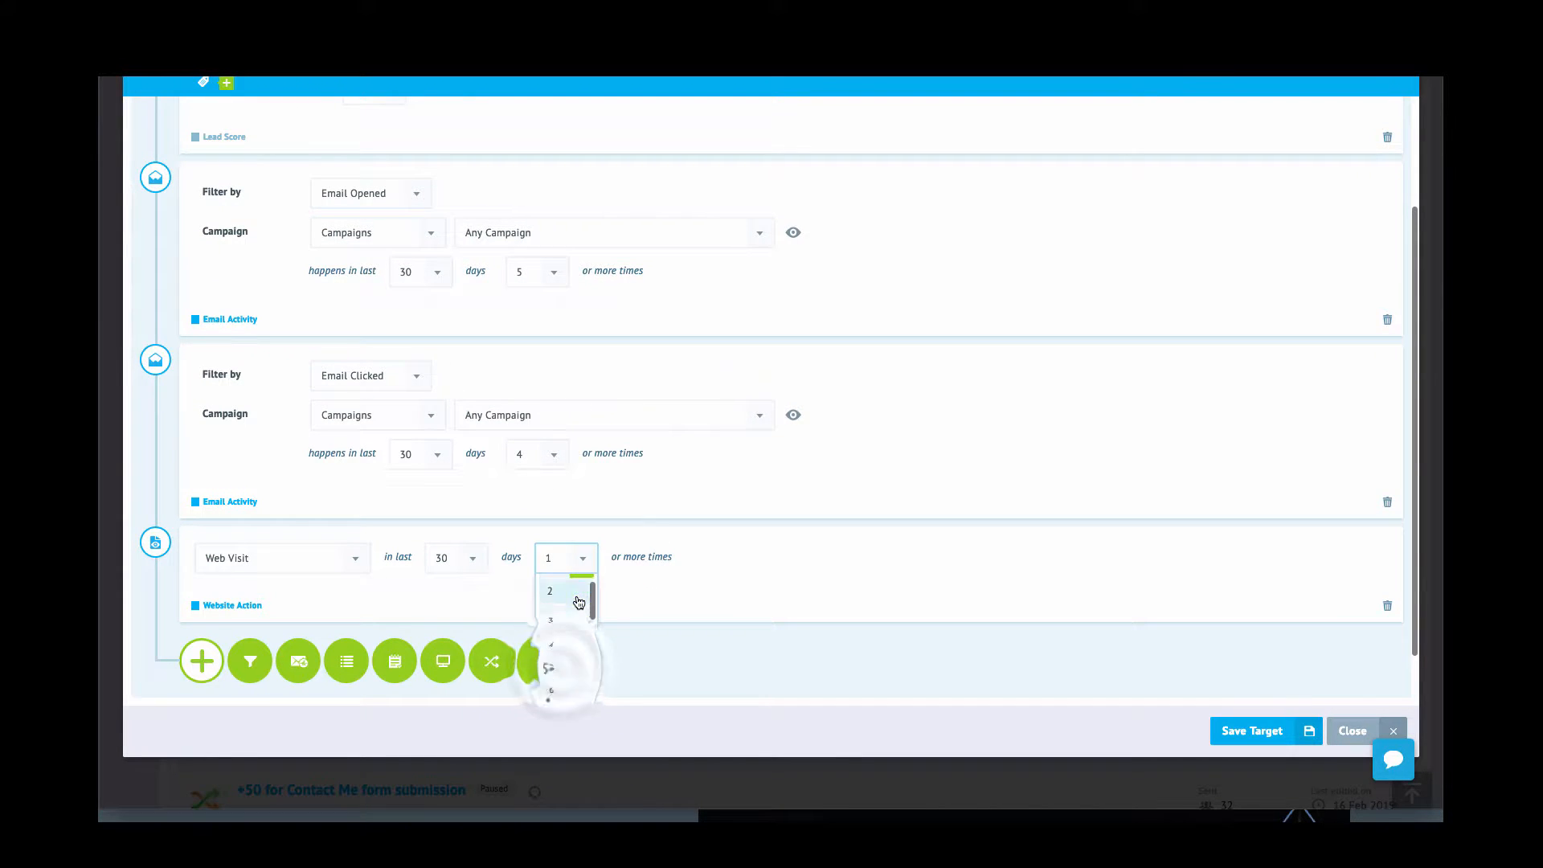
{"action": "left_click", "coordinate": [562, 673]}
{"action": "left_click", "coordinate": [1236, 740]}
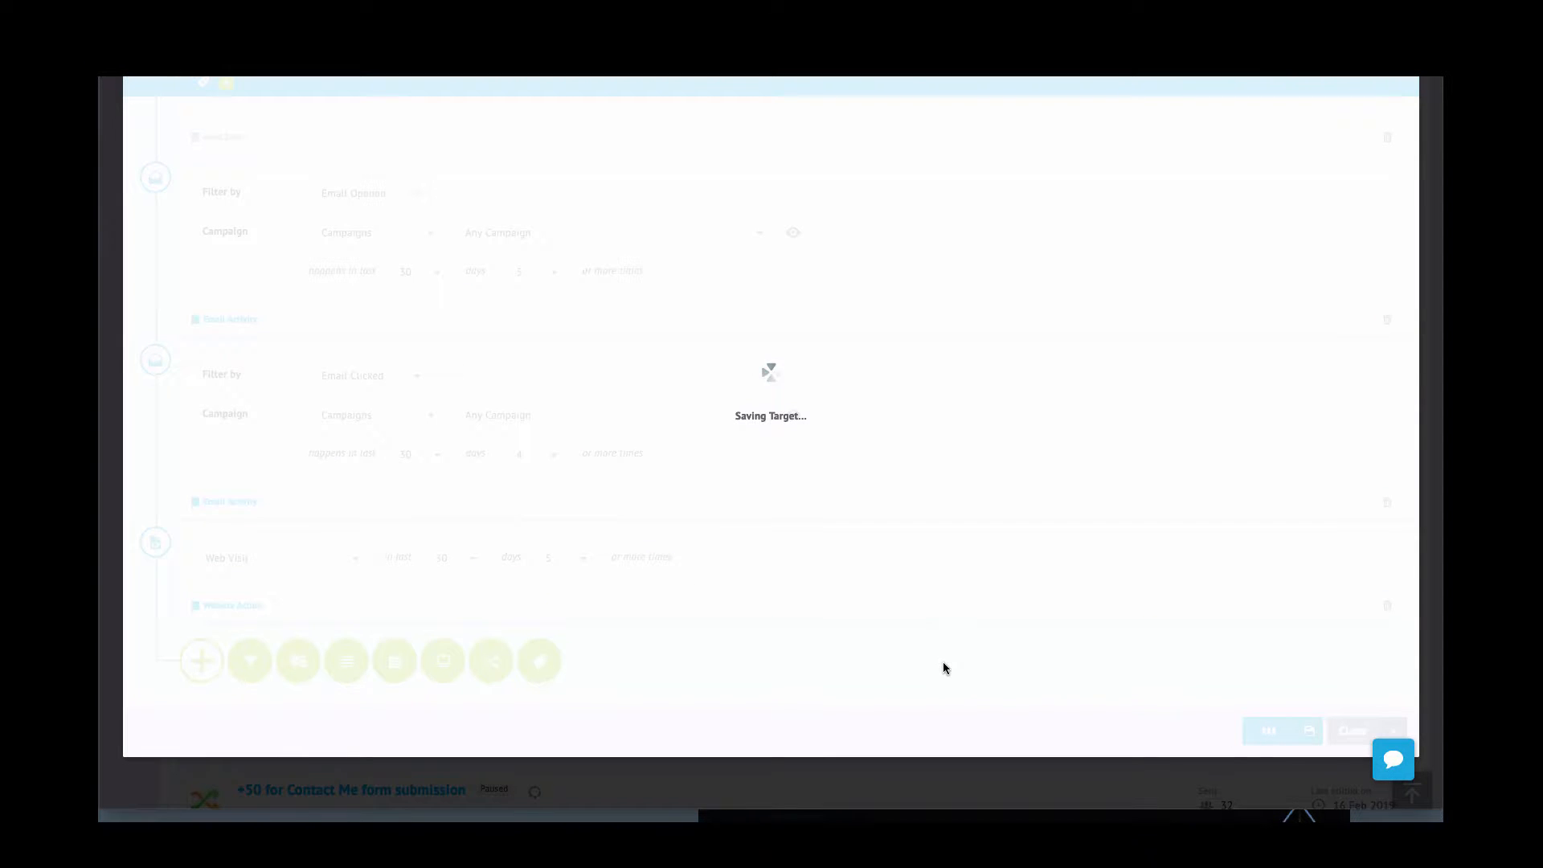
{"action": "left_click", "coordinate": [1354, 734]}
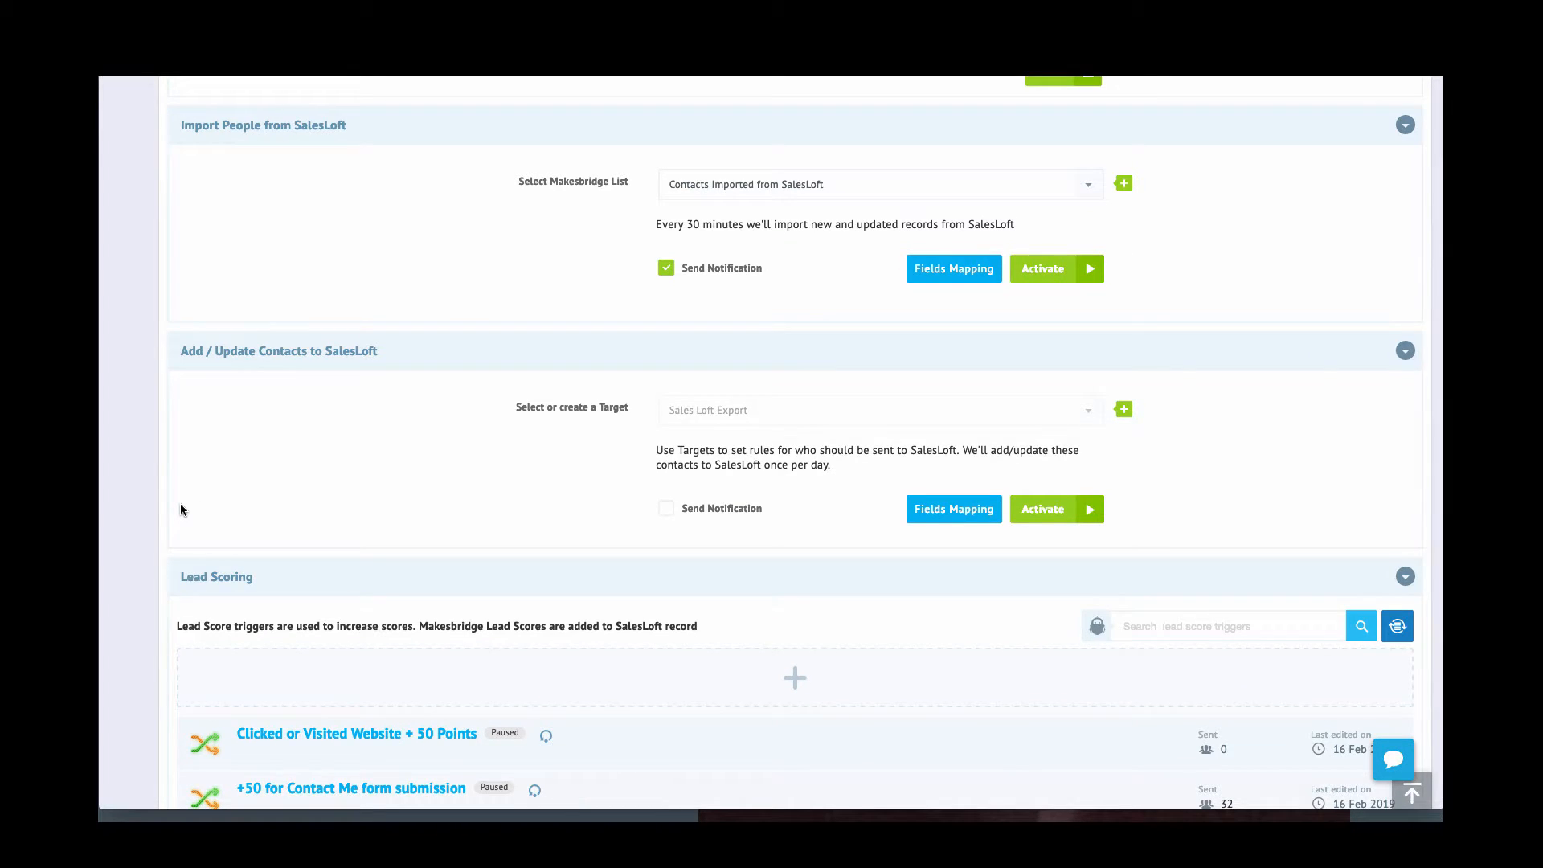
- Examine the export field mapping for contacts added or updated in SalesLoft
{"action": "left_click", "coordinate": [998, 518]}
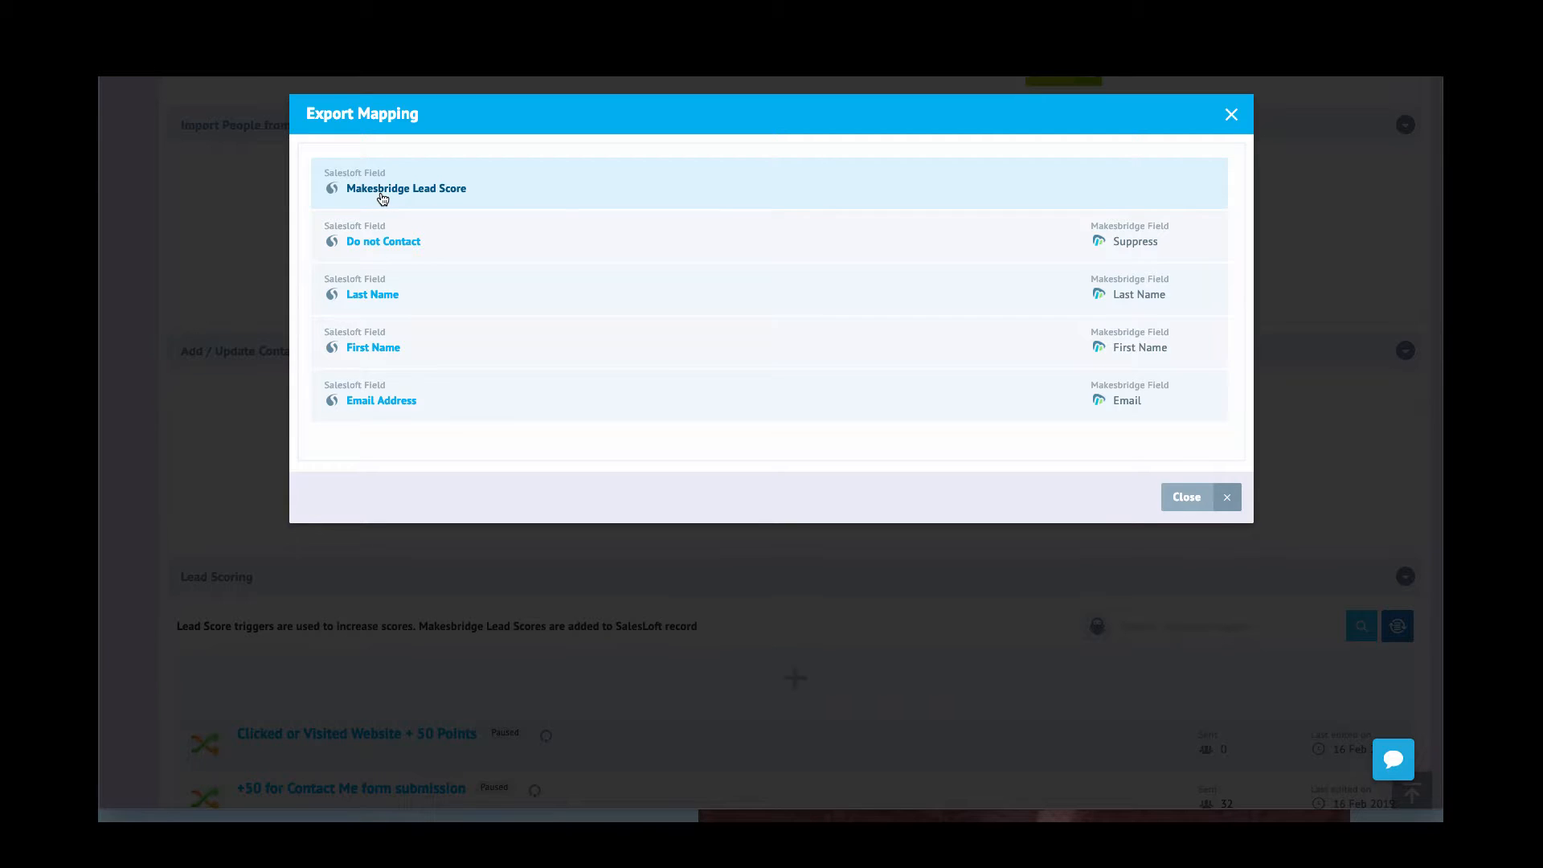
{"action": "left_click", "coordinate": [1185, 498]}
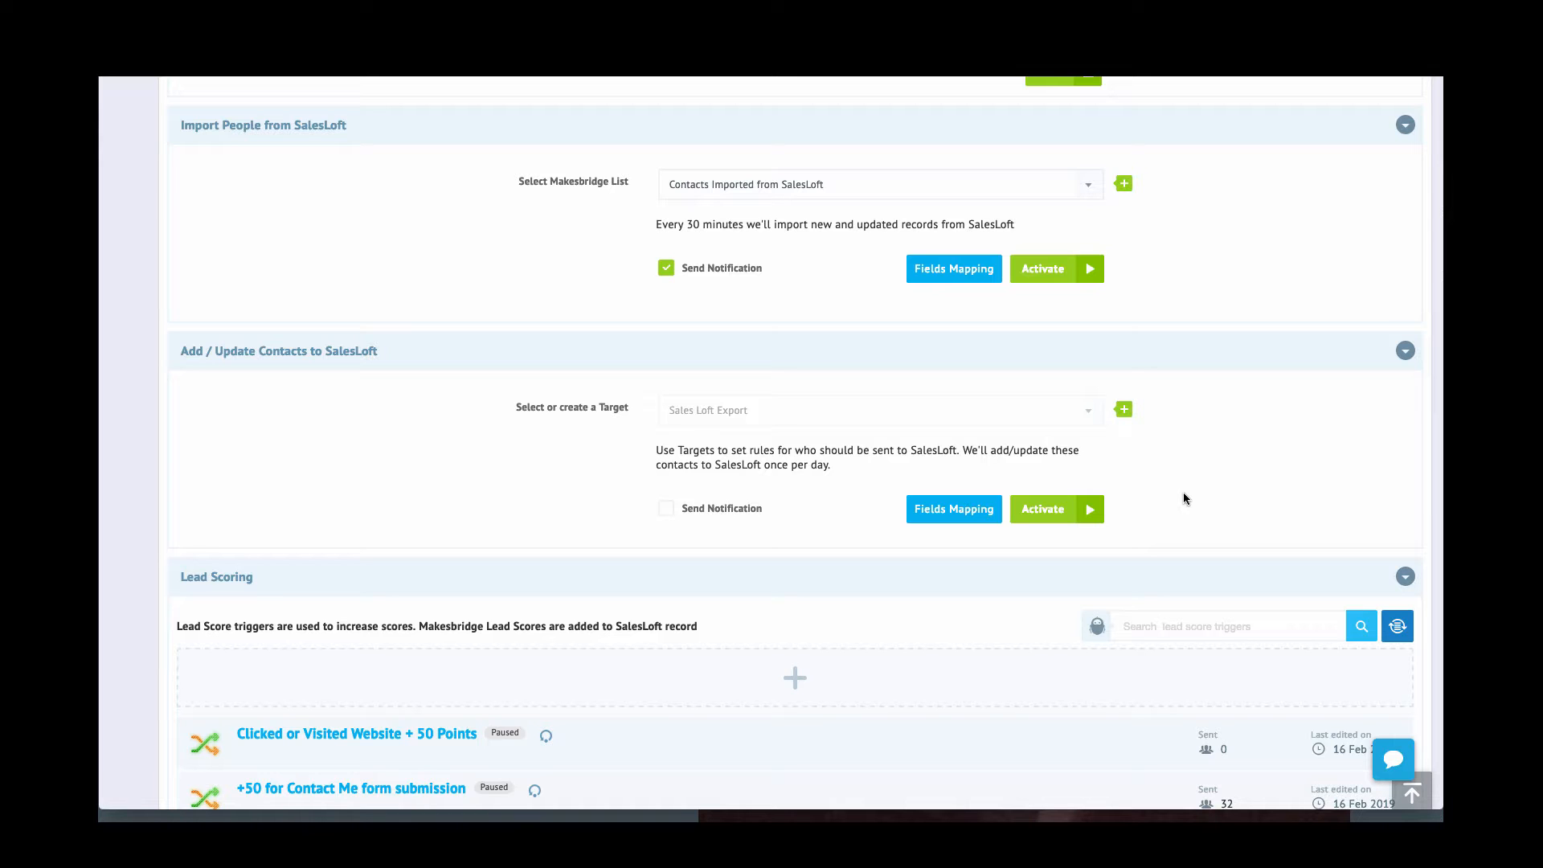
- Review the target filters and score change of the "Clicked or Visited Website + 50 Points" lead score trigger, and save the trigger
{"action": "scroll", "coordinate": [135, 435], "scroll_direction": "down", "scroll_amount": 3}
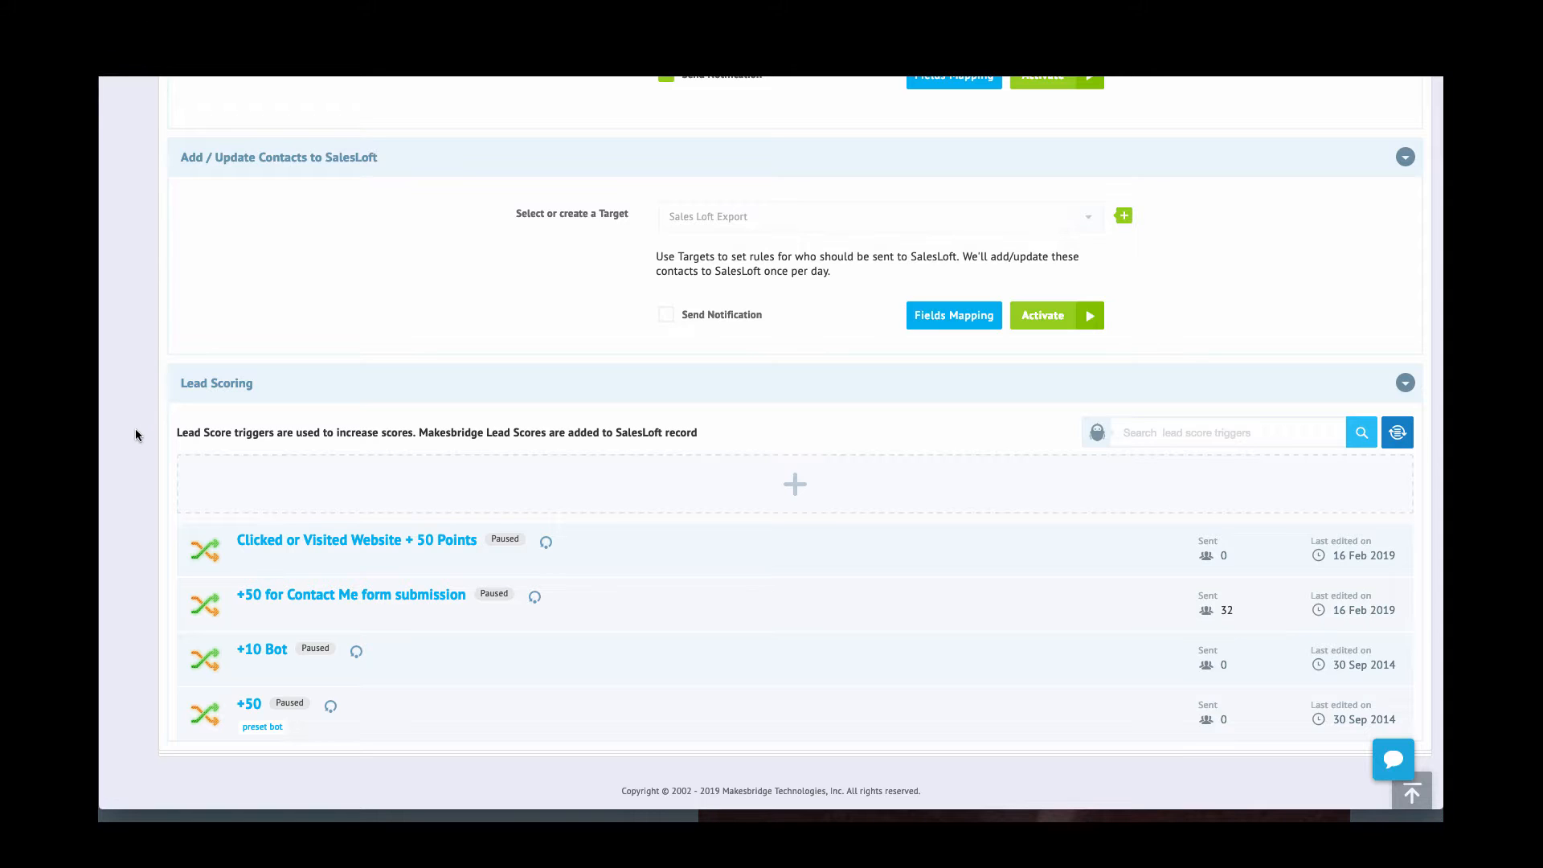
{"action": "scroll", "coordinate": [135, 429], "scroll_direction": "up", "scroll_amount": 1}
{"action": "scroll", "coordinate": [135, 429], "scroll_direction": "down", "scroll_amount": 1}
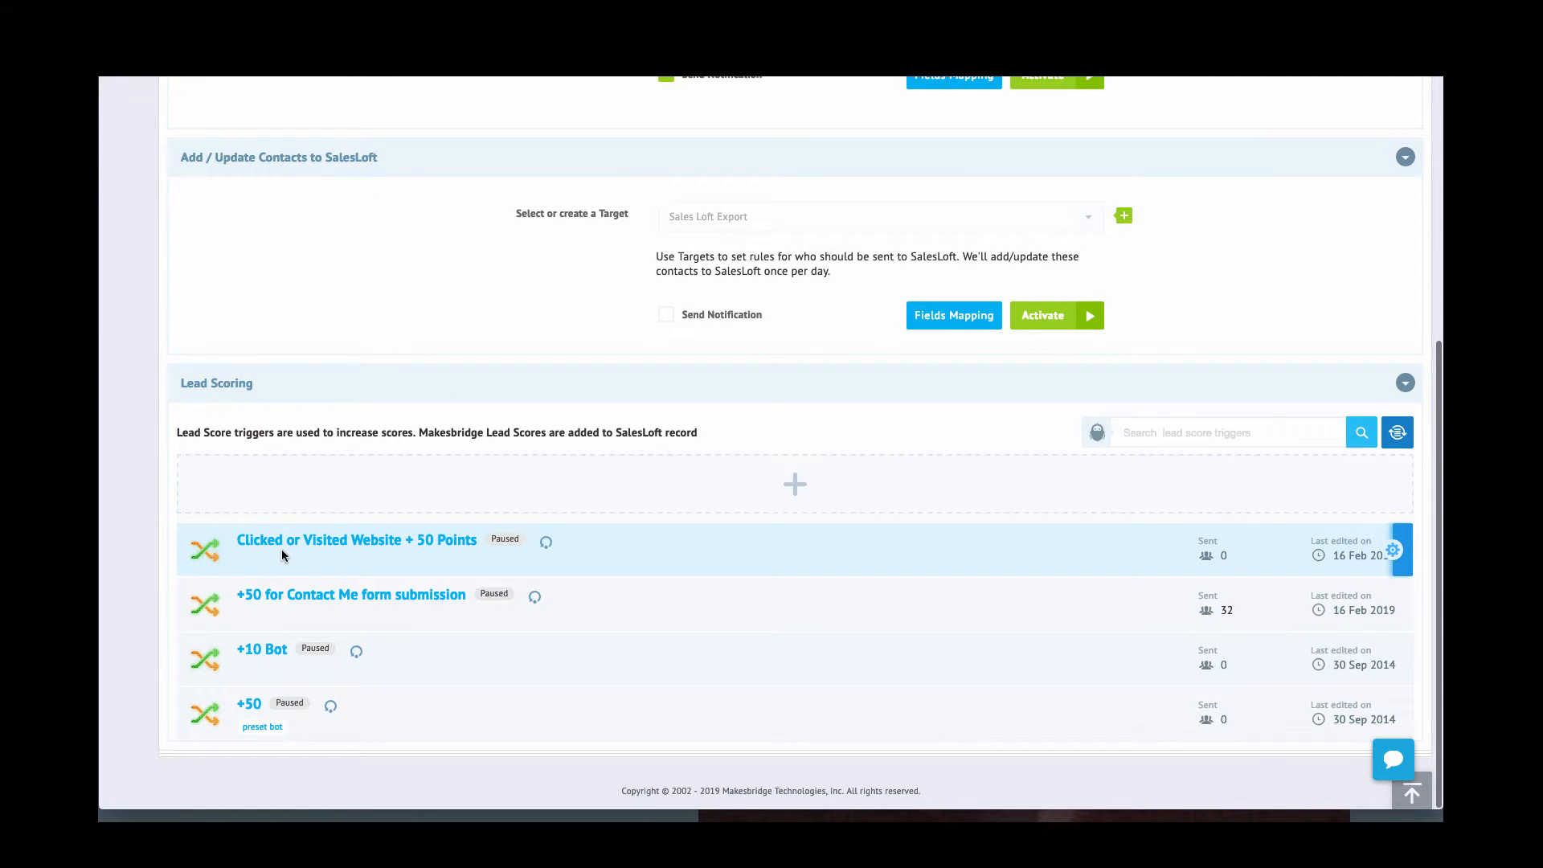
{"action": "left_click", "coordinate": [333, 551]}
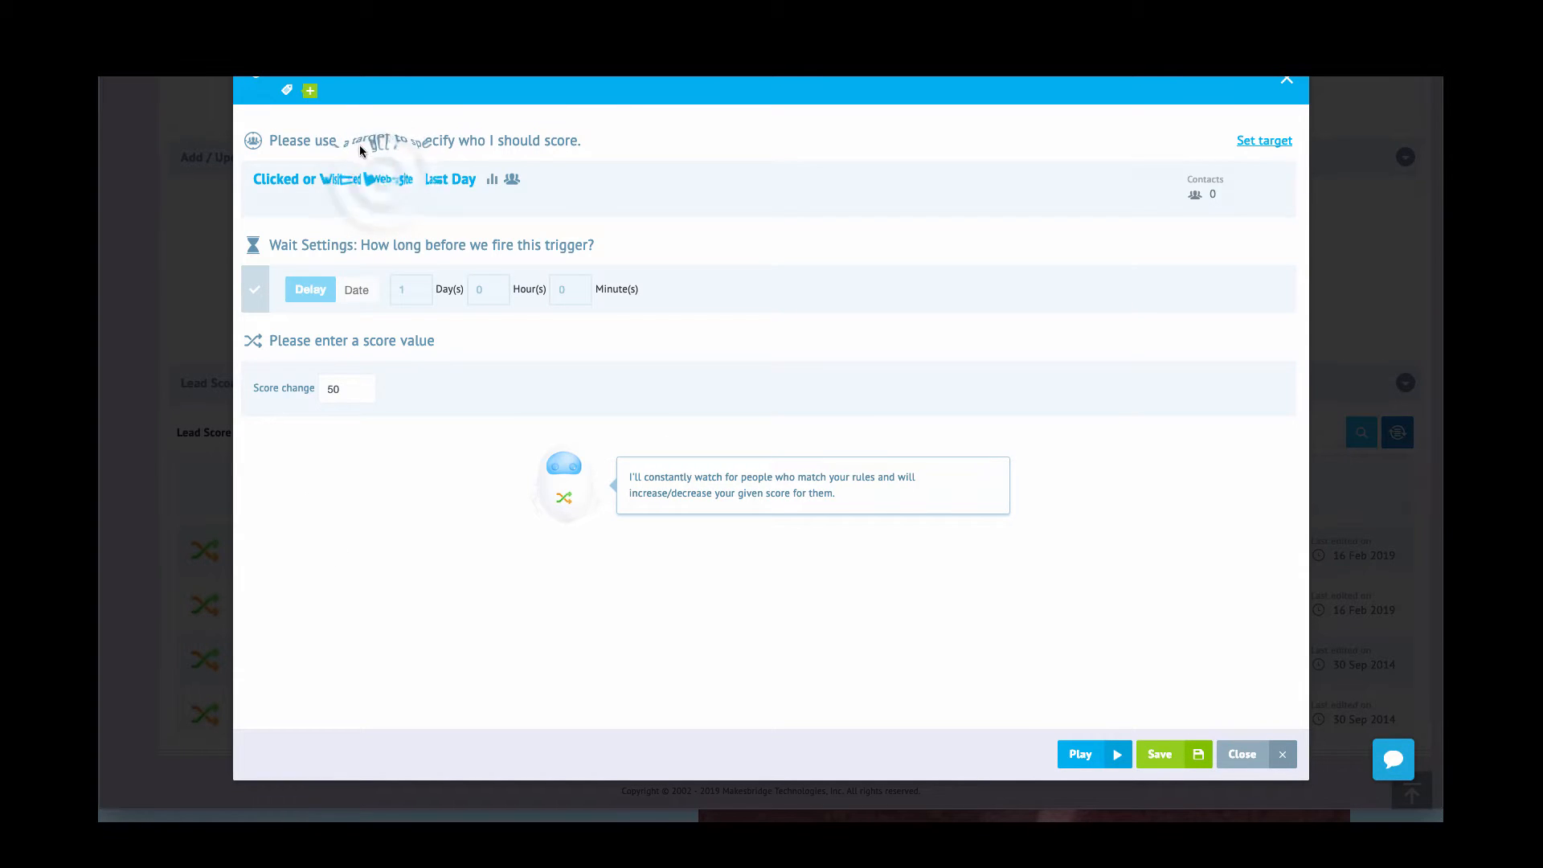
{"action": "left_click", "coordinate": [370, 177]}
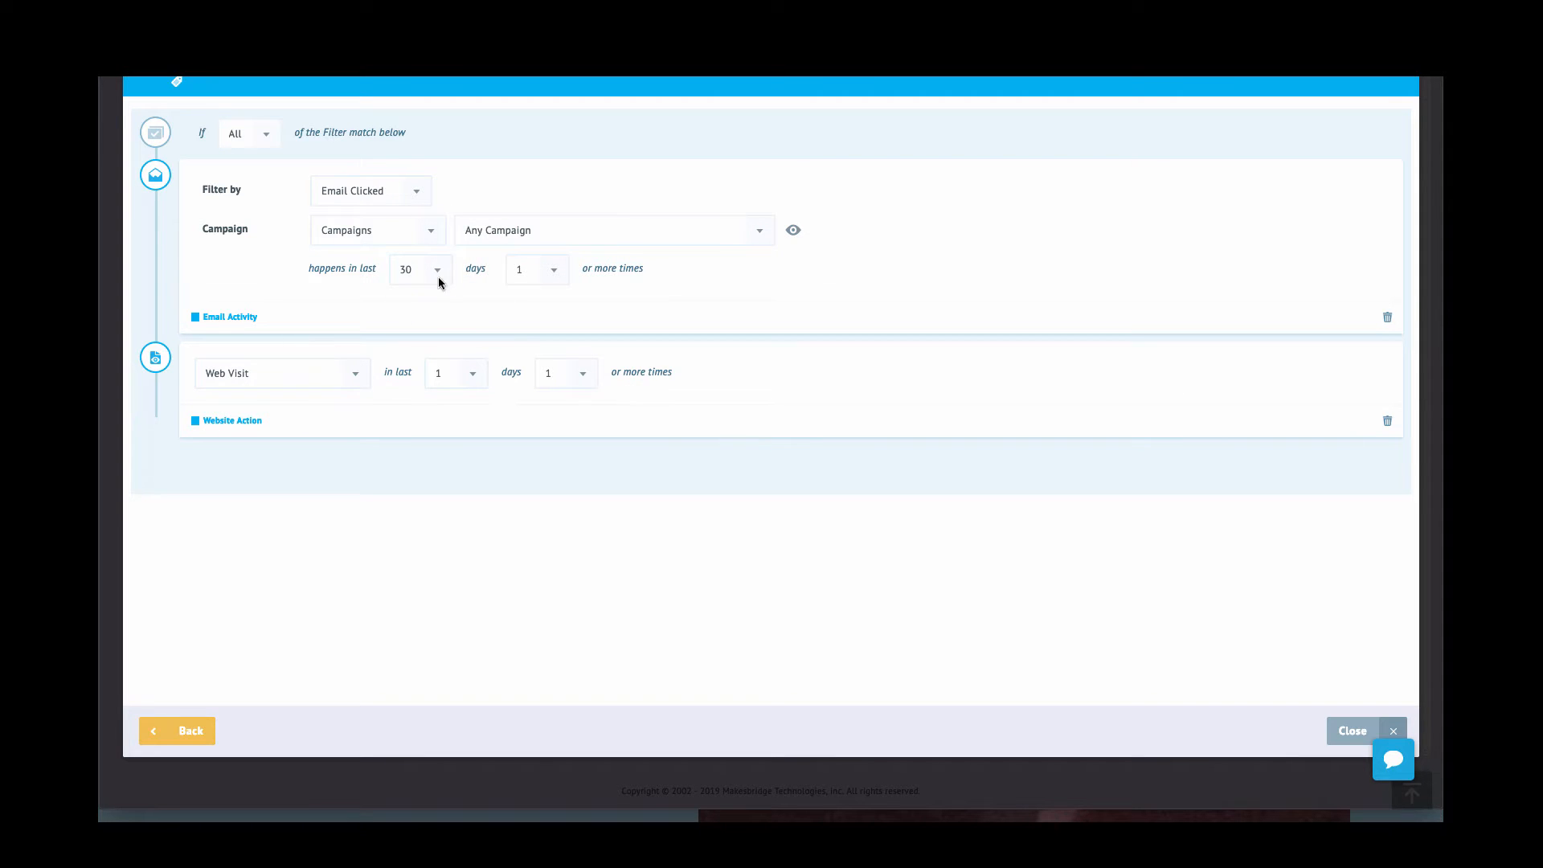
{"action": "left_click", "coordinate": [1350, 731]}
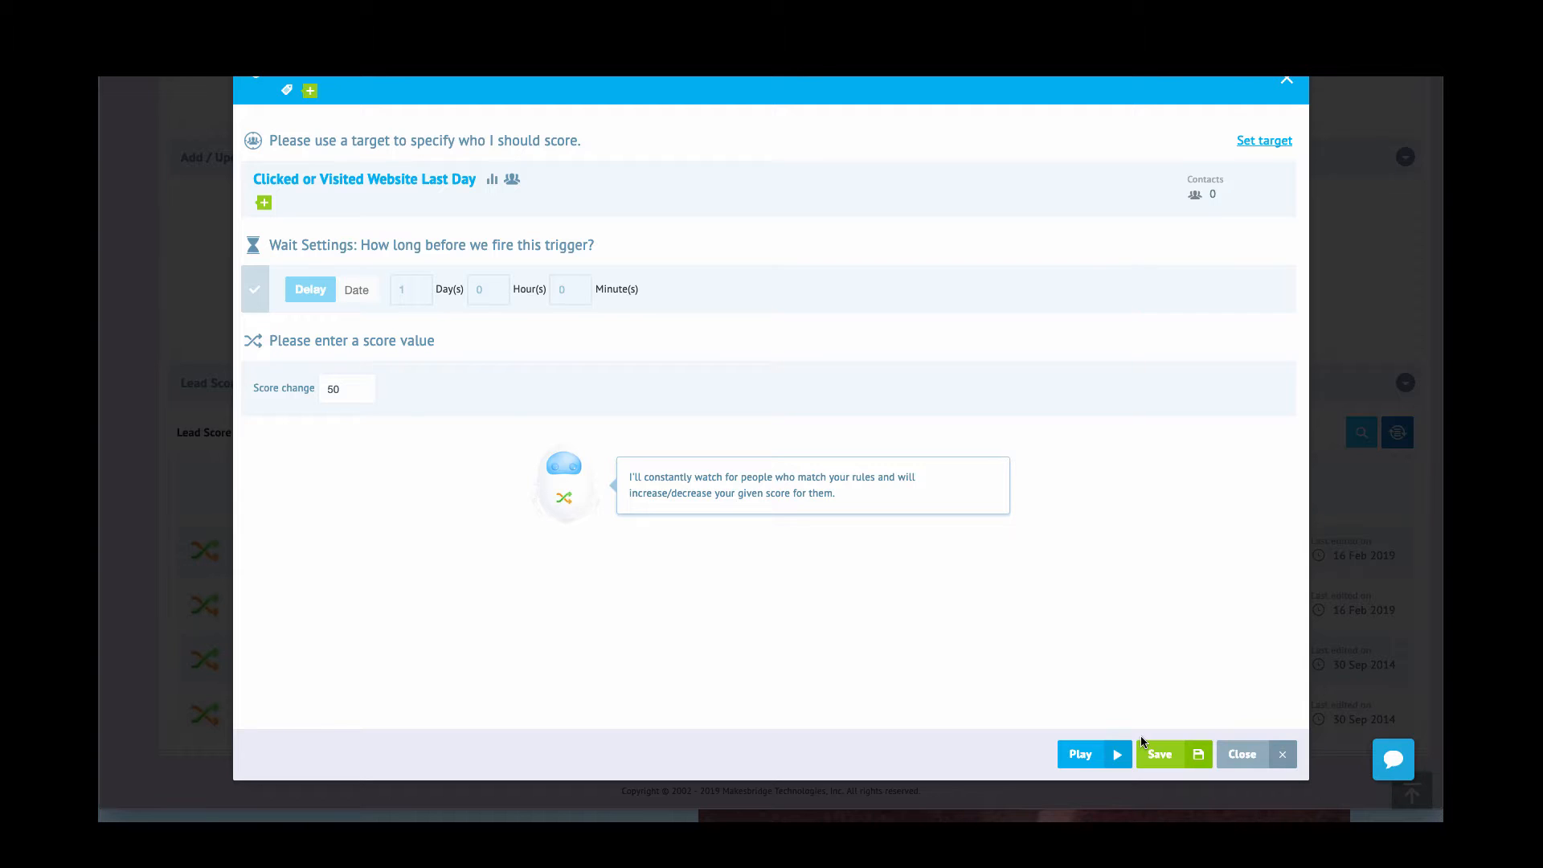
{"action": "left_click", "coordinate": [338, 389]}
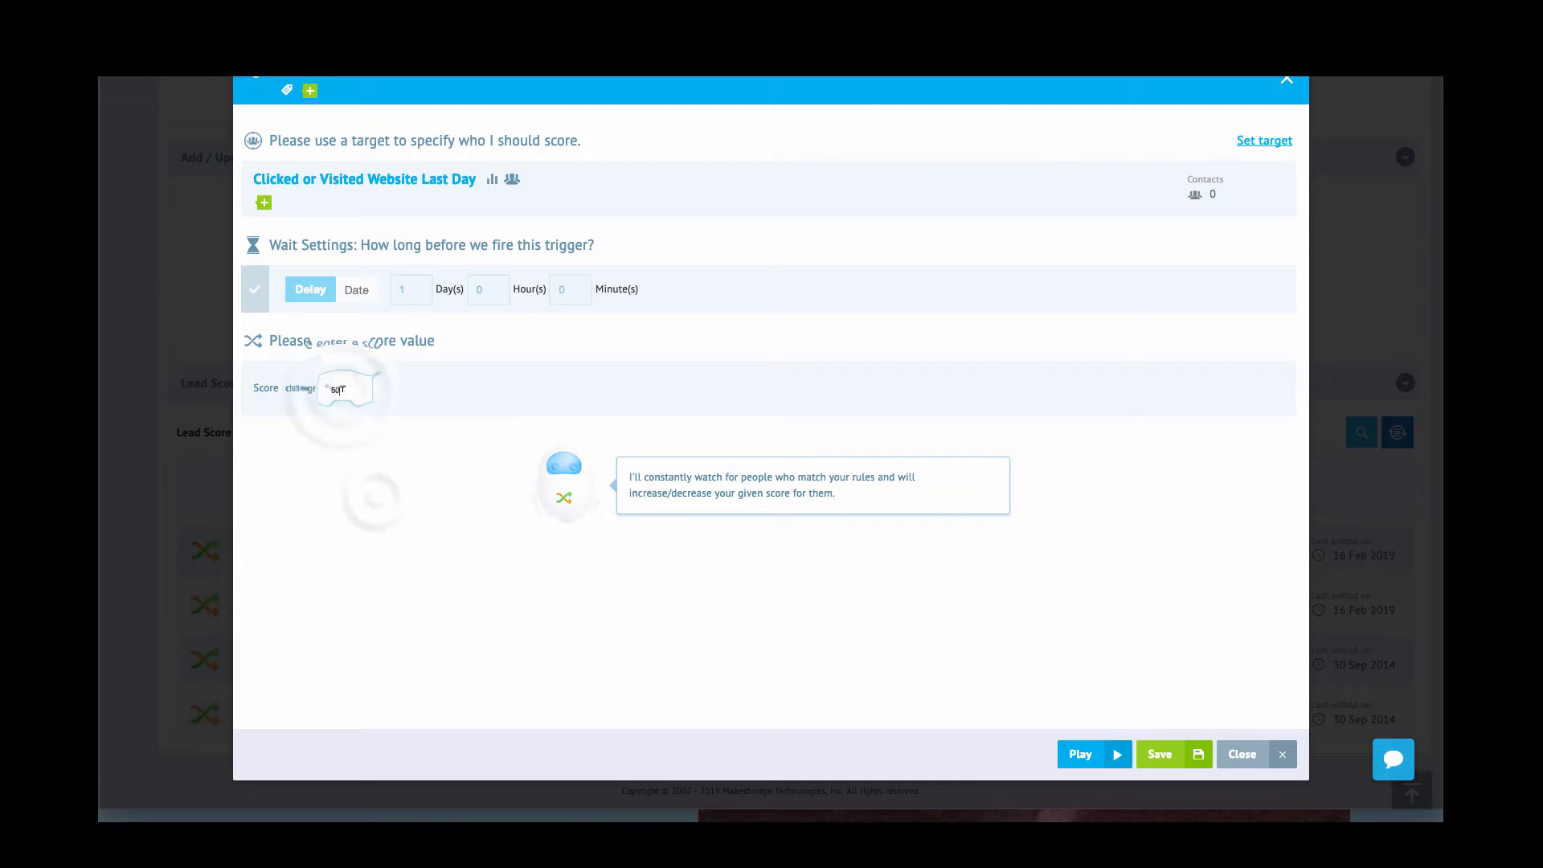
{"action": "left_click", "coordinate": [1163, 757]}
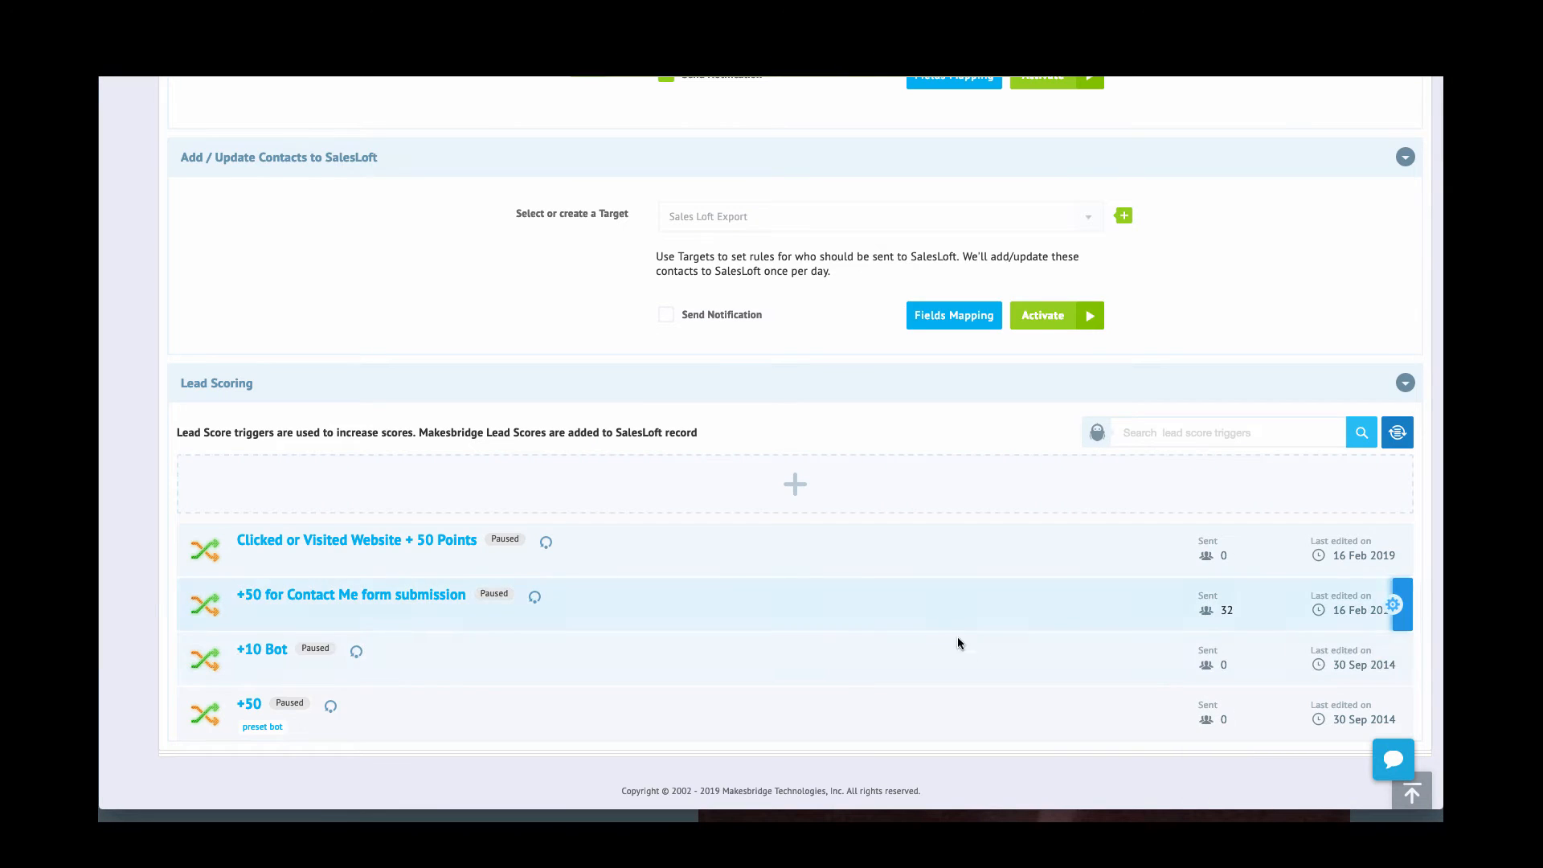
- Edit the +50 preset bot to enable its Page Viewed condition and disable its Sales Status condition, then save and close it
{"action": "scroll", "coordinate": [998, 649], "scroll_direction": "down", "scroll_amount": 1}
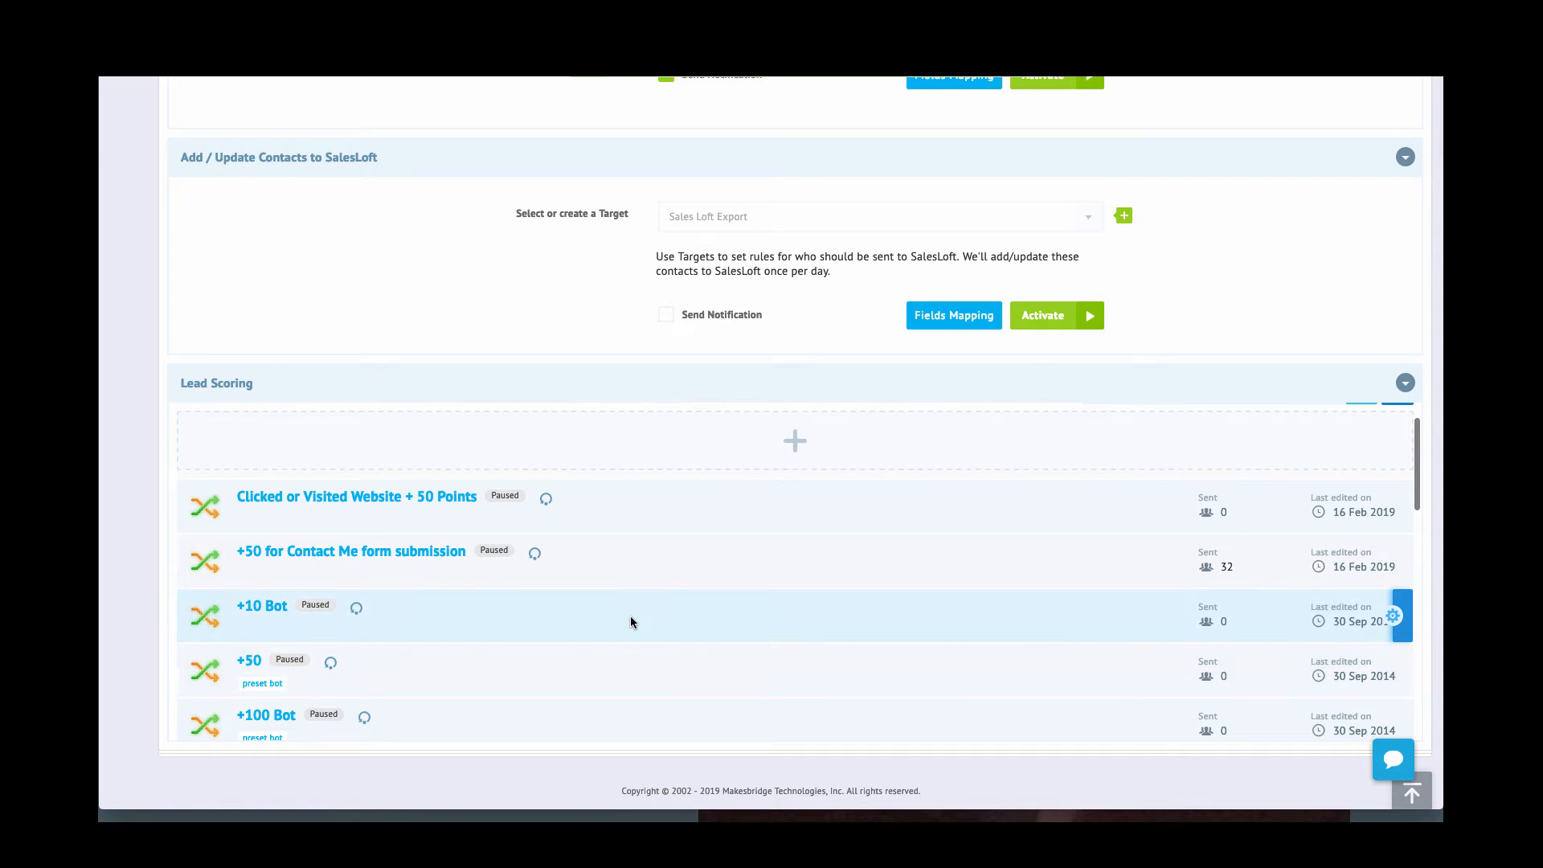
{"action": "scroll", "coordinate": [635, 622], "scroll_direction": "down", "scroll_amount": 1}
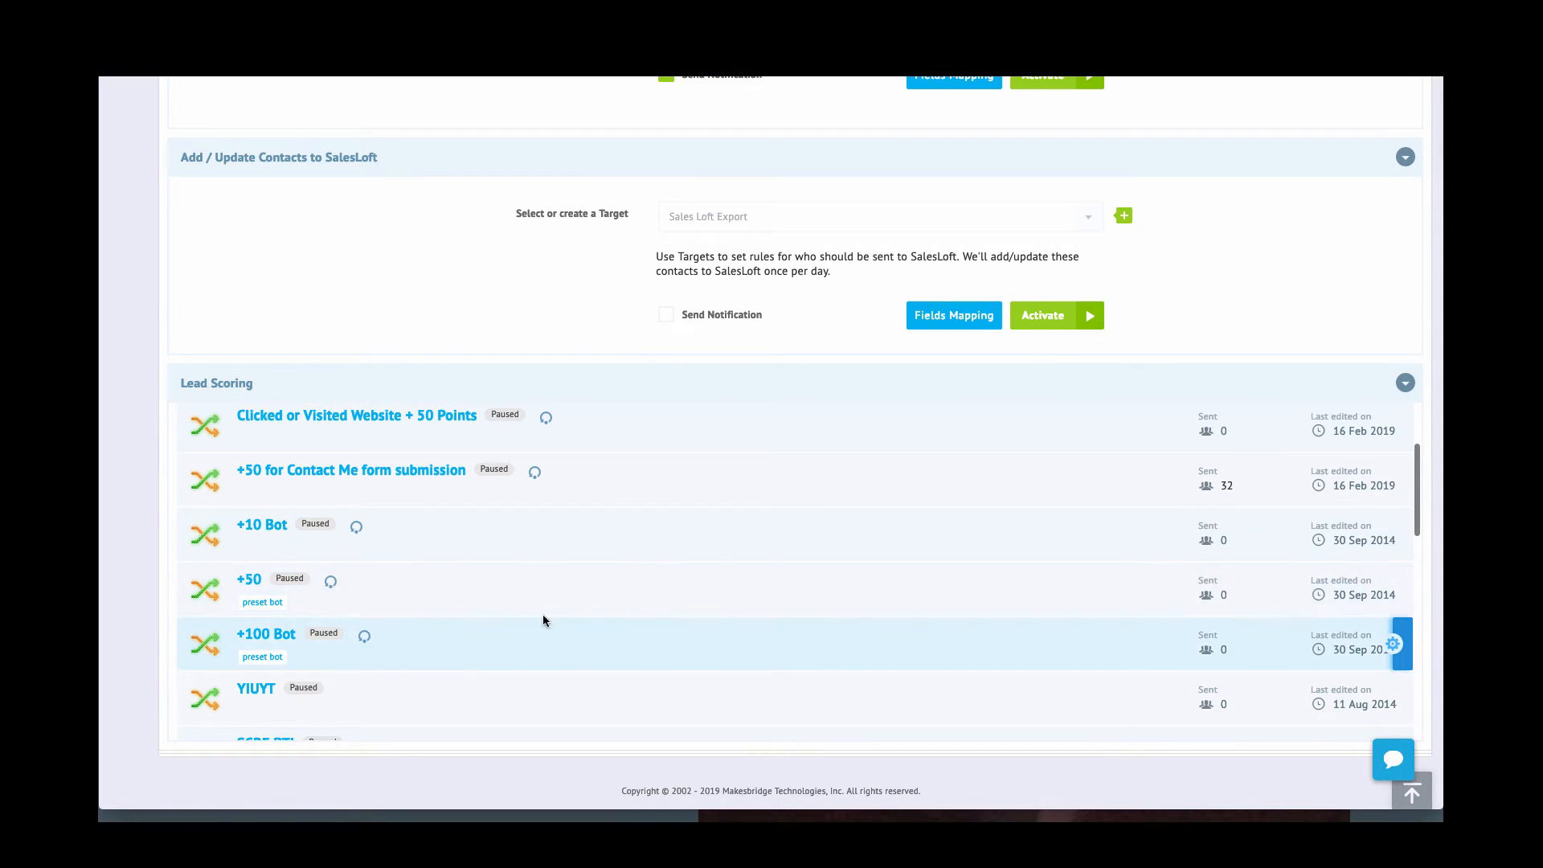
{"action": "mouse_move", "coordinate": [1395, 595]}
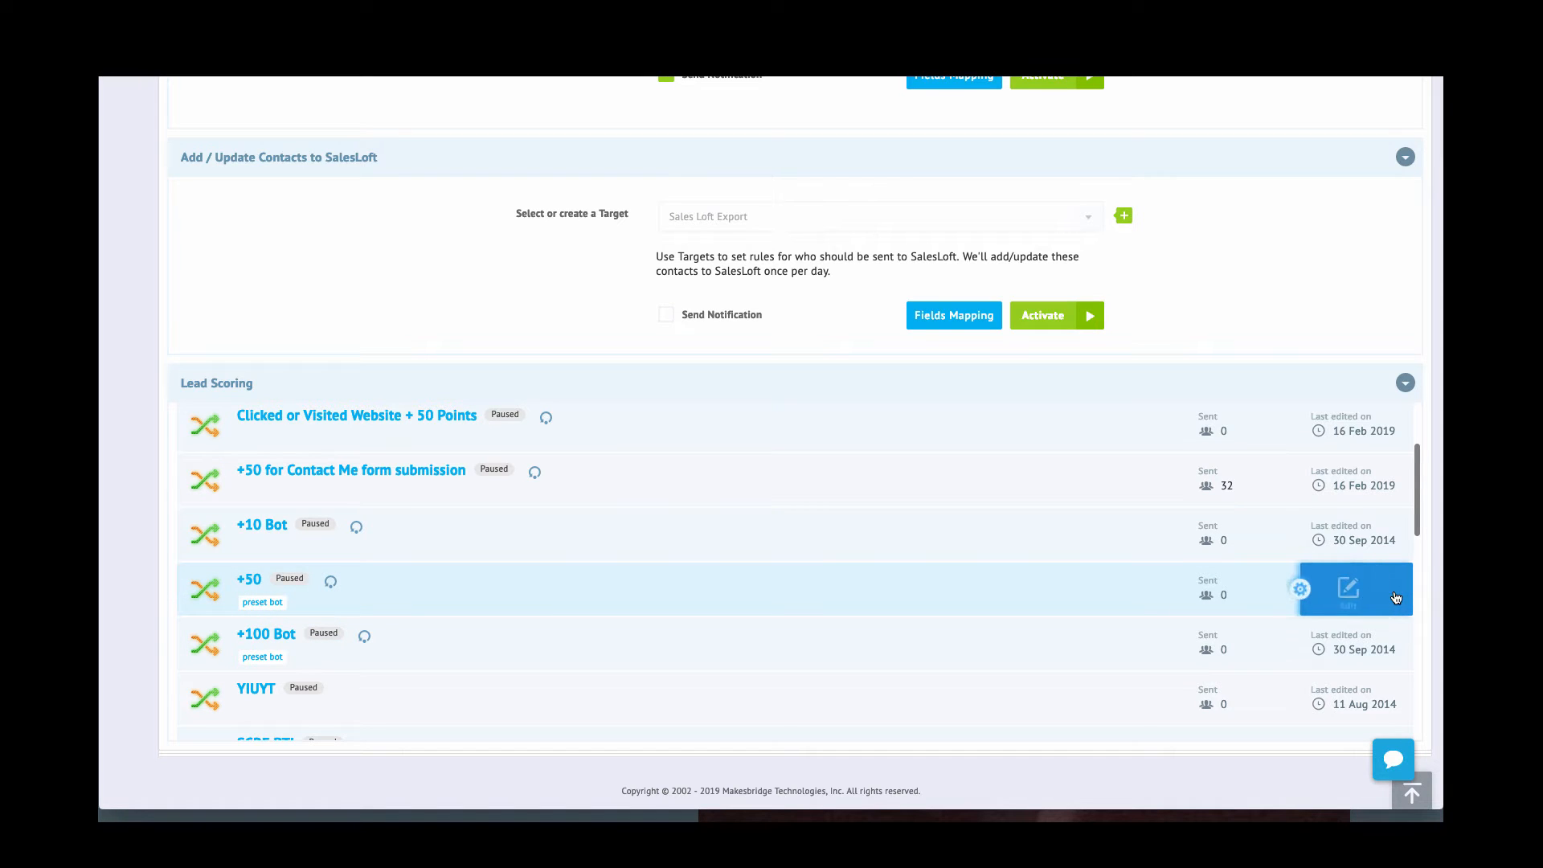
{"action": "left_click", "coordinate": [1330, 595]}
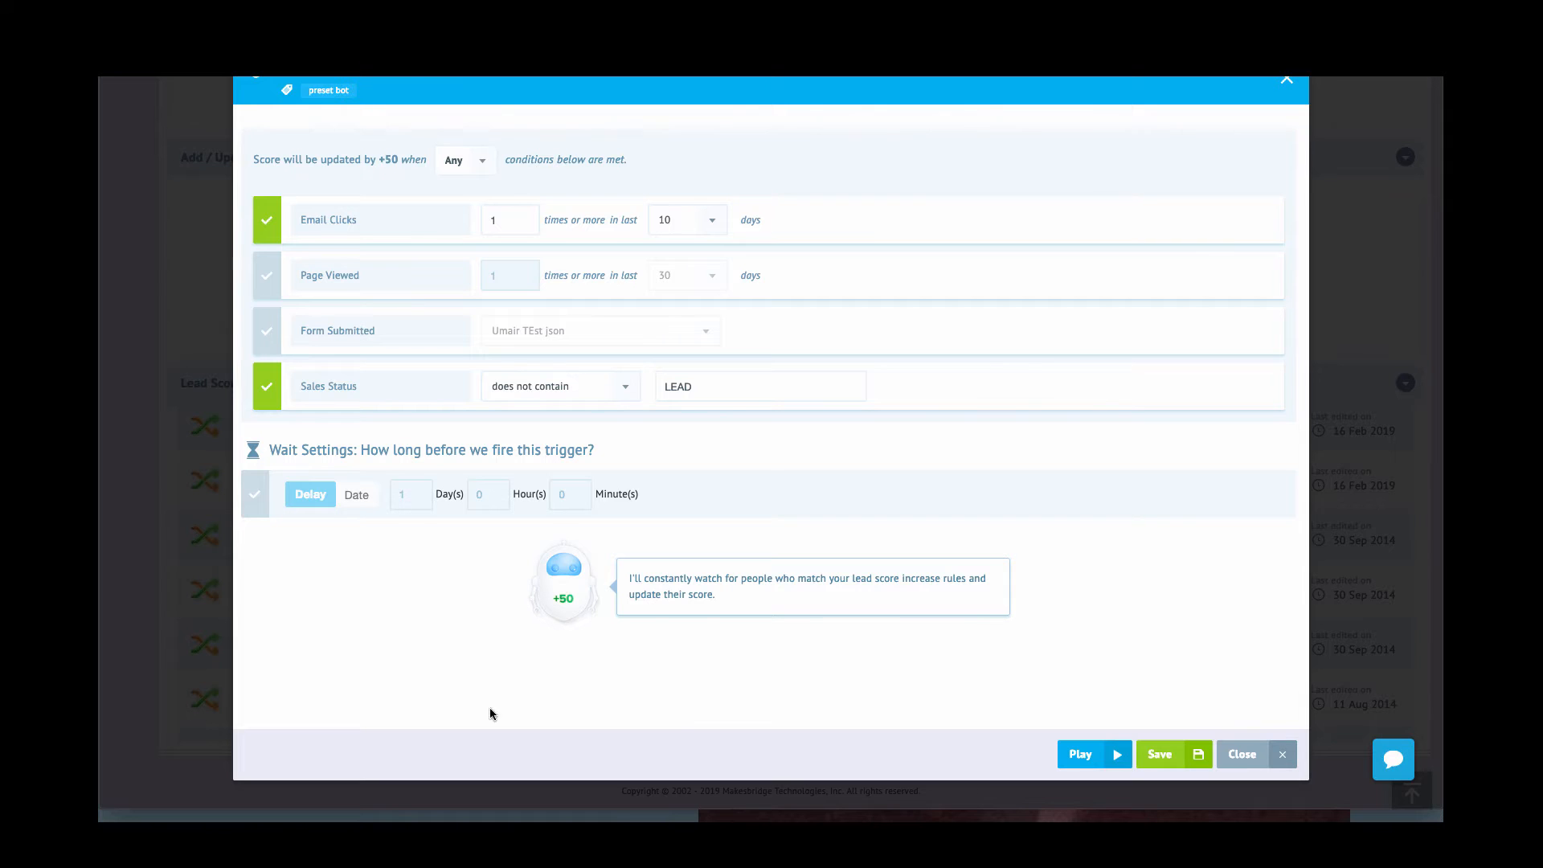
{"action": "left_click", "coordinate": [266, 275]}
{"action": "left_click", "coordinate": [269, 390]}
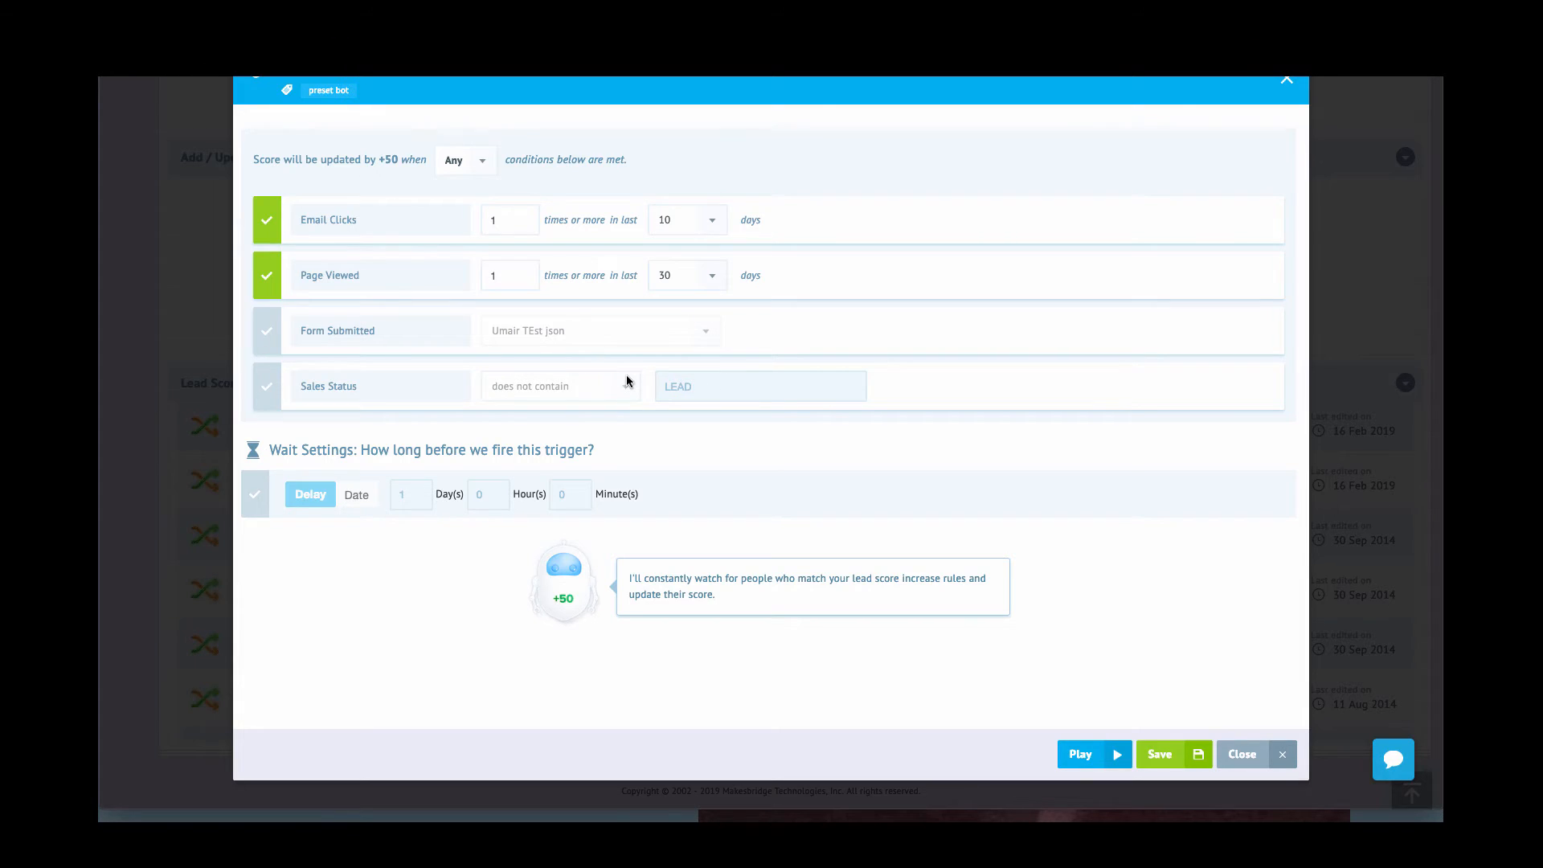
{"action": "left_click", "coordinate": [1159, 755]}
{"action": "left_click", "coordinate": [1254, 757]}
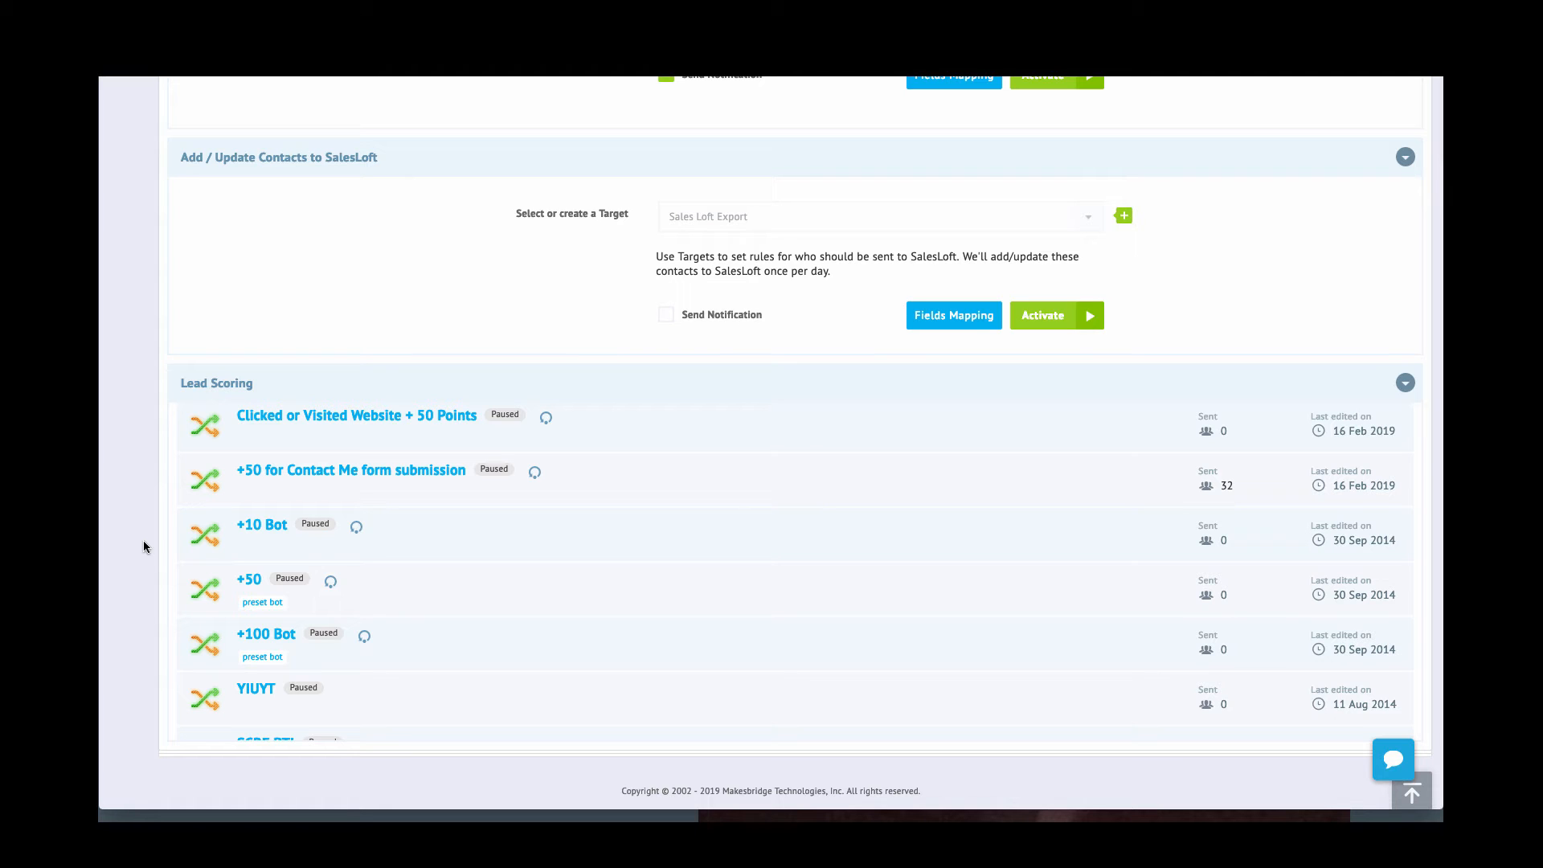
{"action": "scroll", "coordinate": [143, 540], "scroll_direction": "up", "scroll_amount": 2}
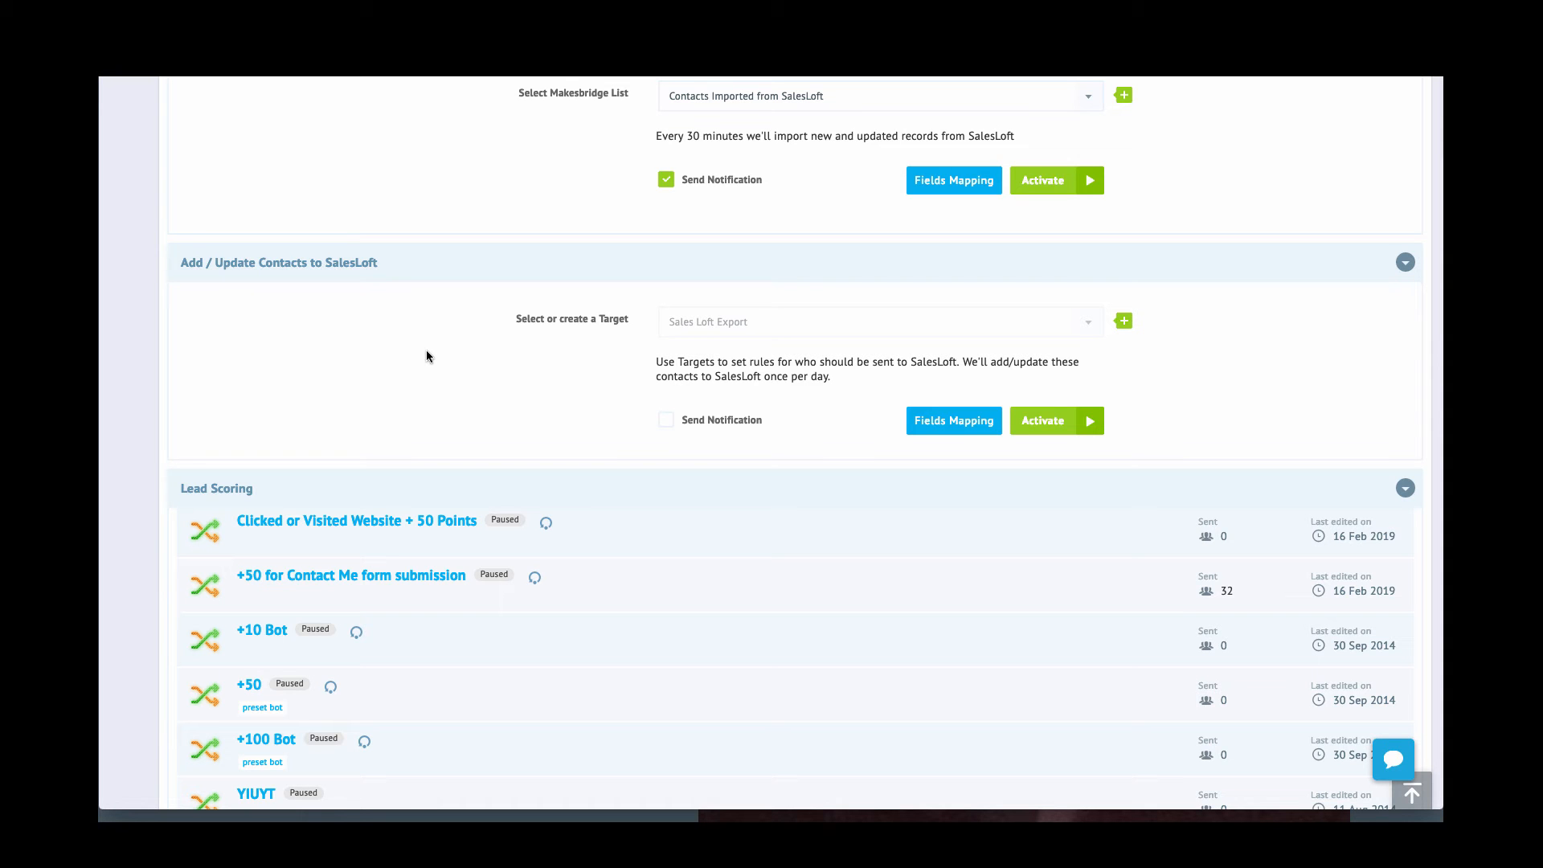
{"action": "scroll", "coordinate": [430, 358], "scroll_direction": "down", "scroll_amount": 2}
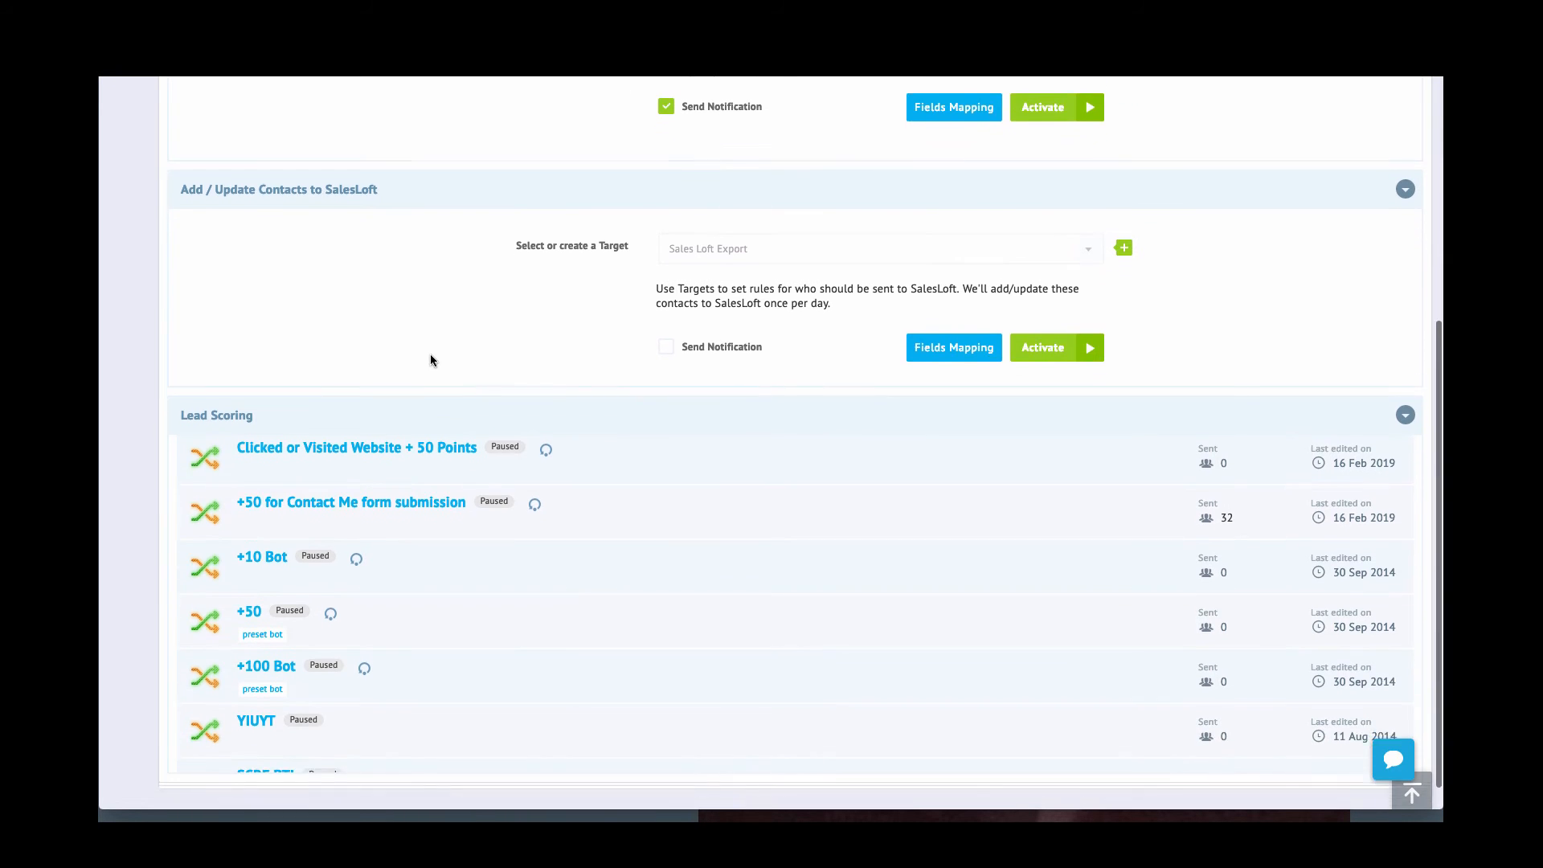
{"action": "scroll", "coordinate": [435, 374], "scroll_direction": "up", "scroll_amount": 5}
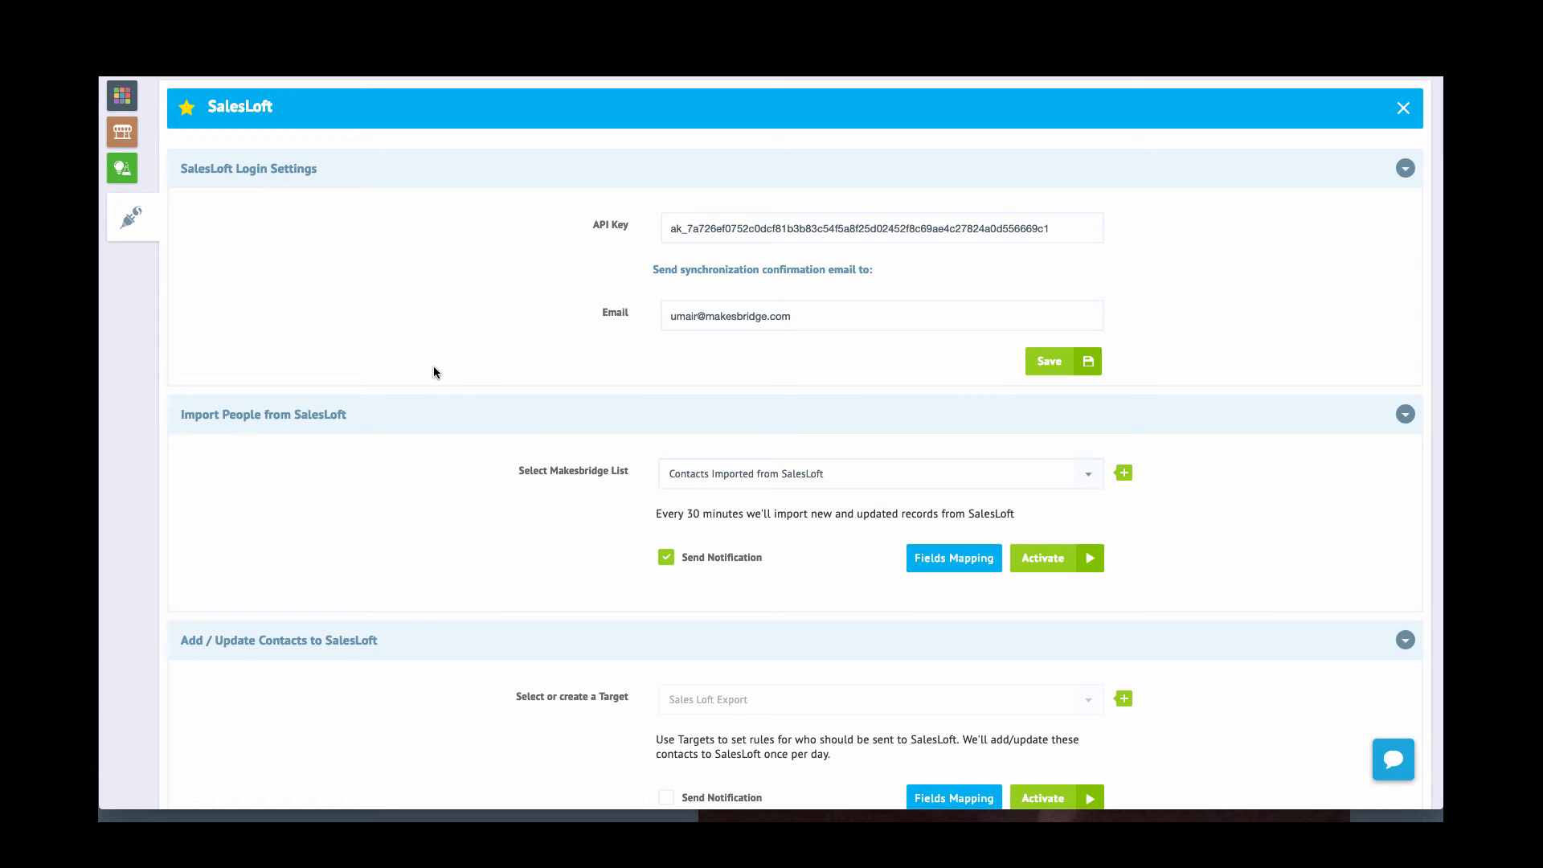
{"action": "scroll", "coordinate": [434, 372], "scroll_direction": "down", "scroll_amount": 3}
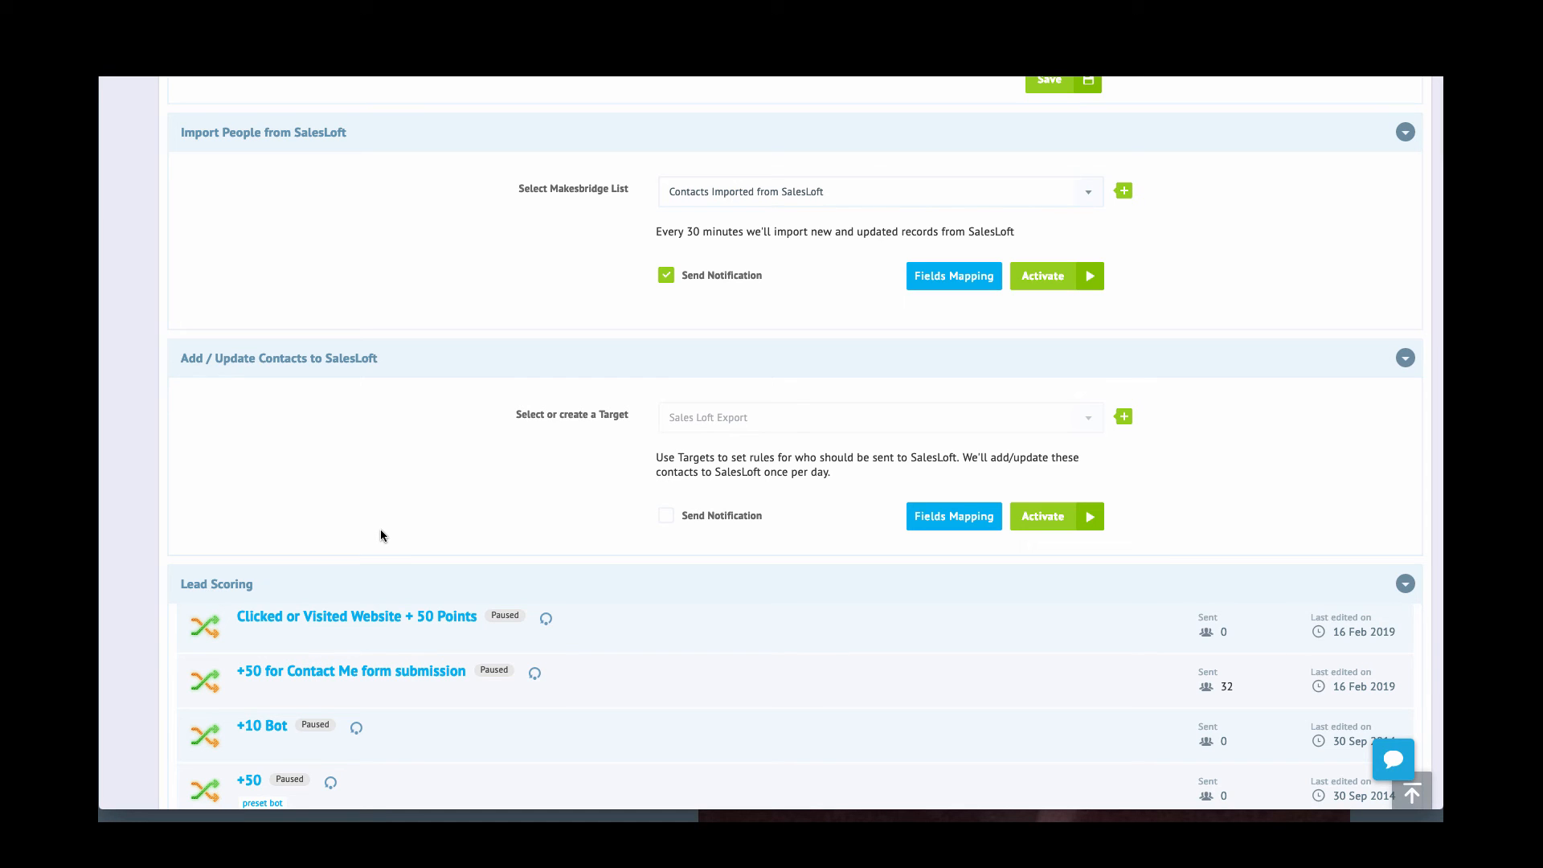
{"action": "scroll", "coordinate": [383, 534], "scroll_direction": "down", "scroll_amount": 2}
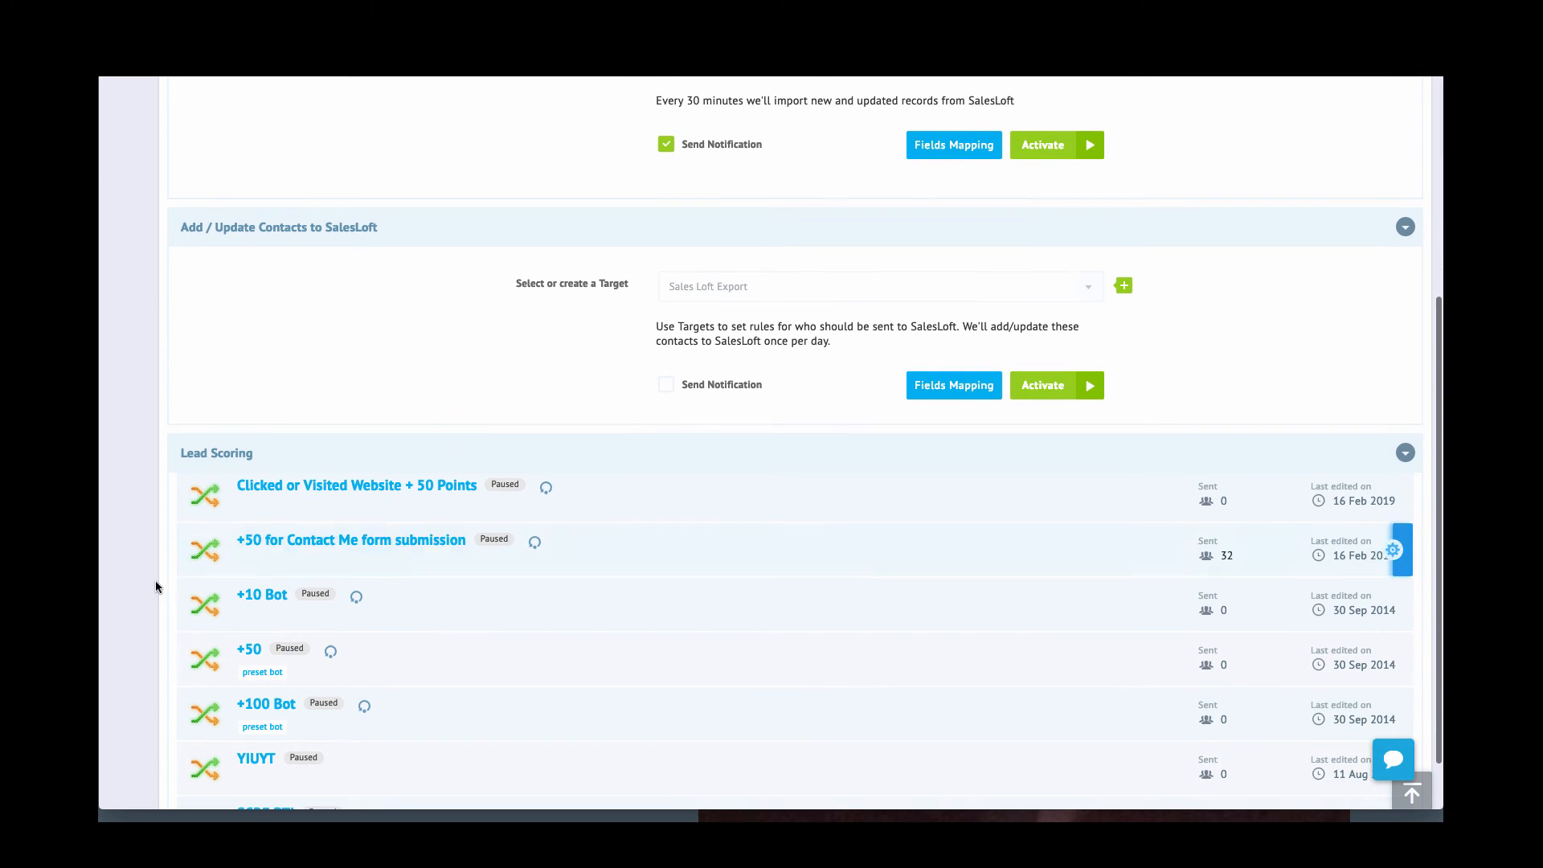